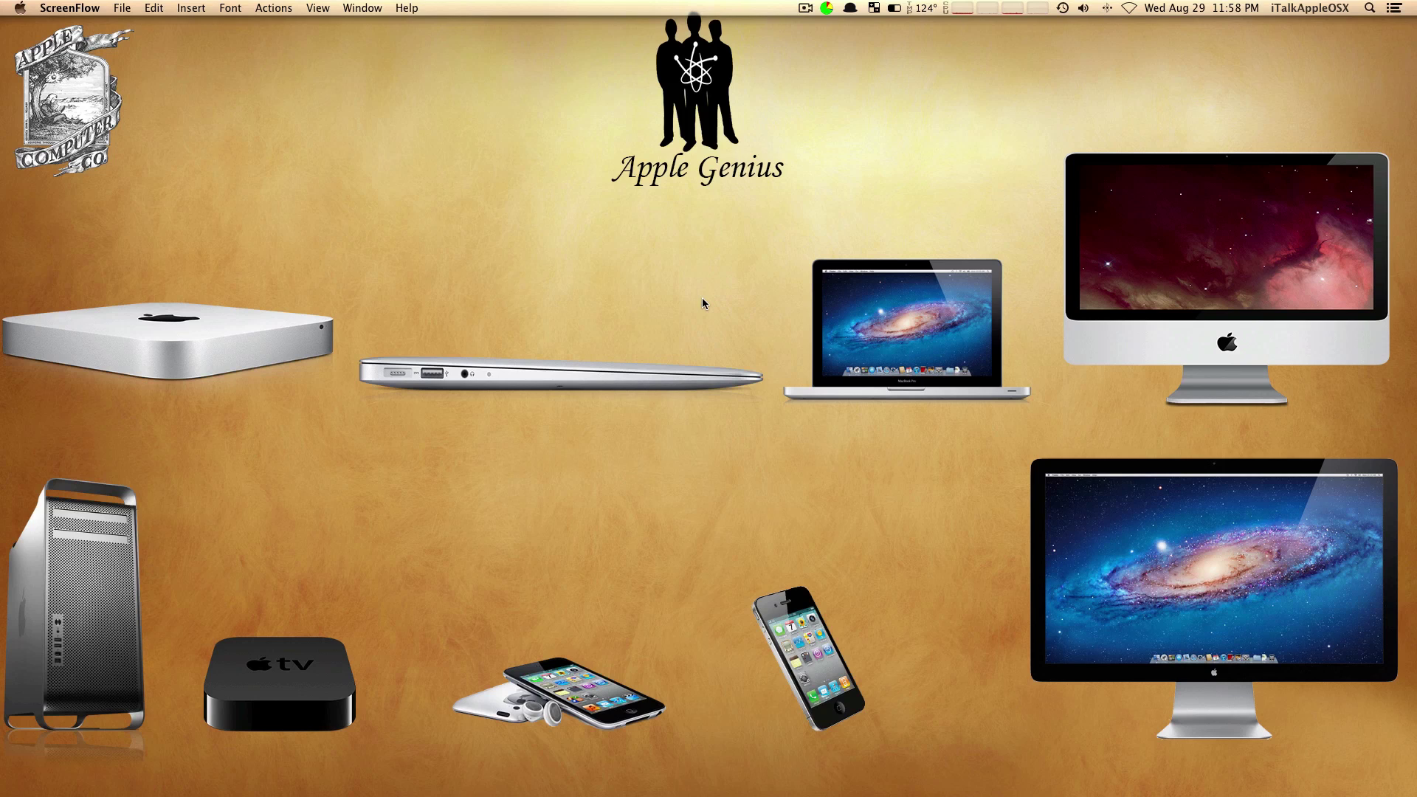
Search Spotlight for 'text' from Finder, then dismiss the results.
{"action": "left_click", "coordinate": [592, 419]}
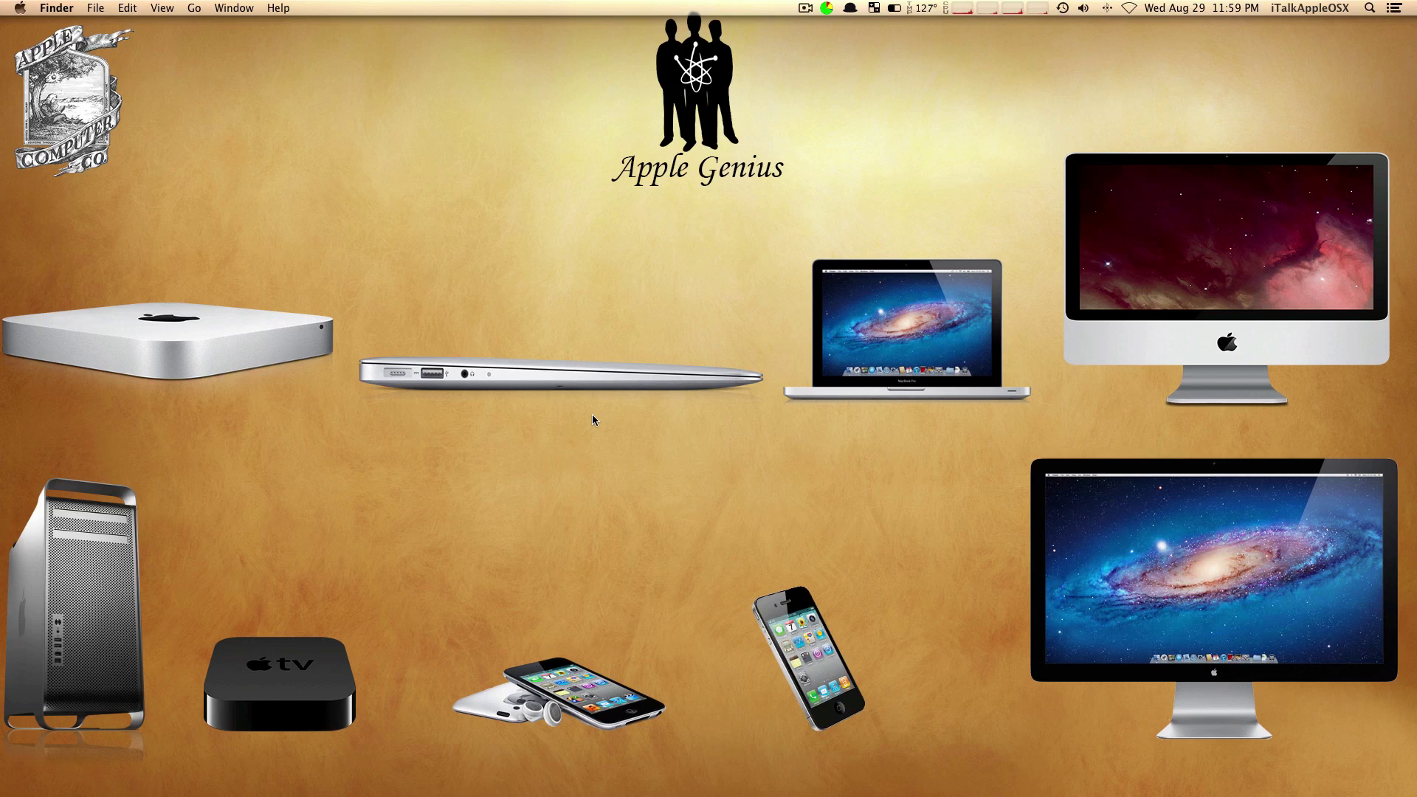
{"action": "key", "text": "super+space"}
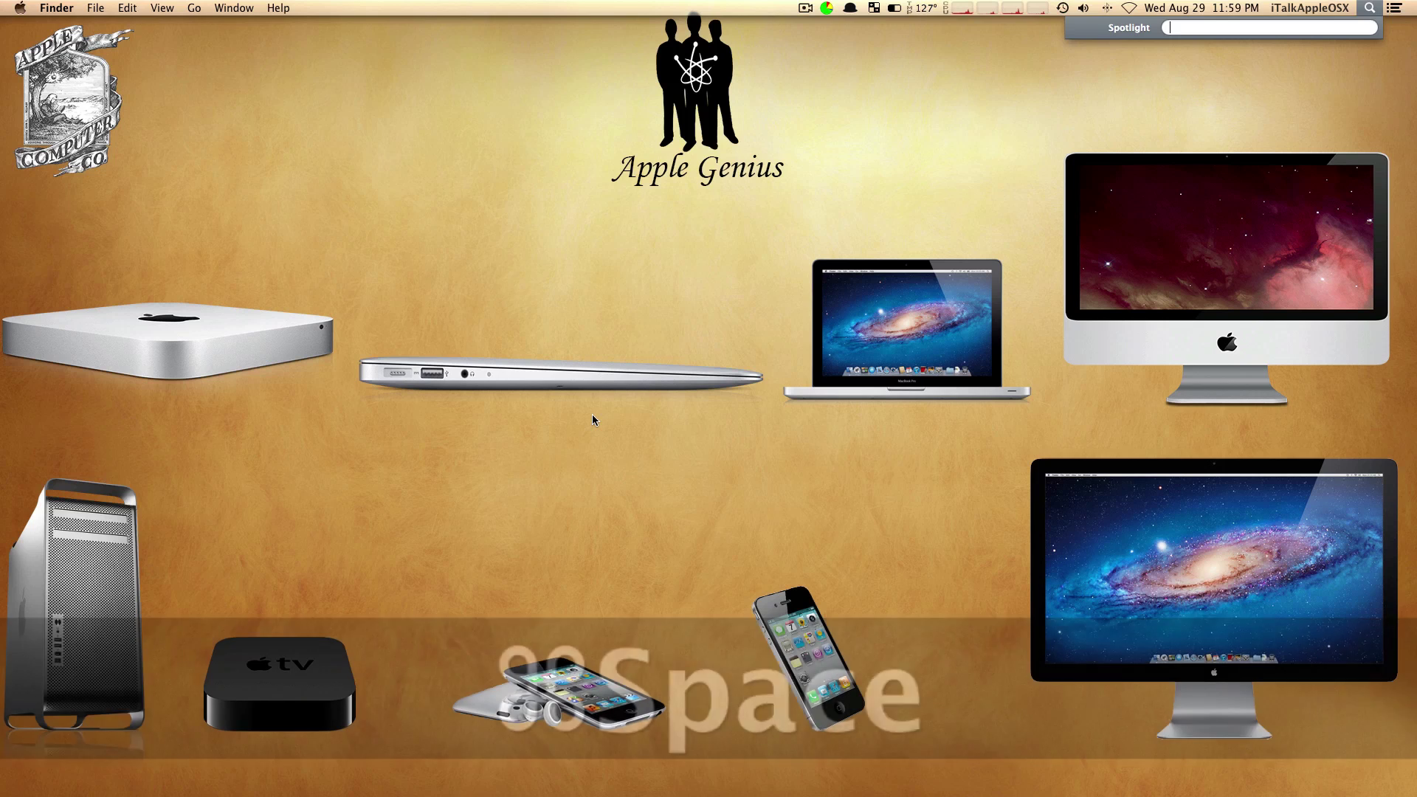
{"action": "type", "text": "text"}
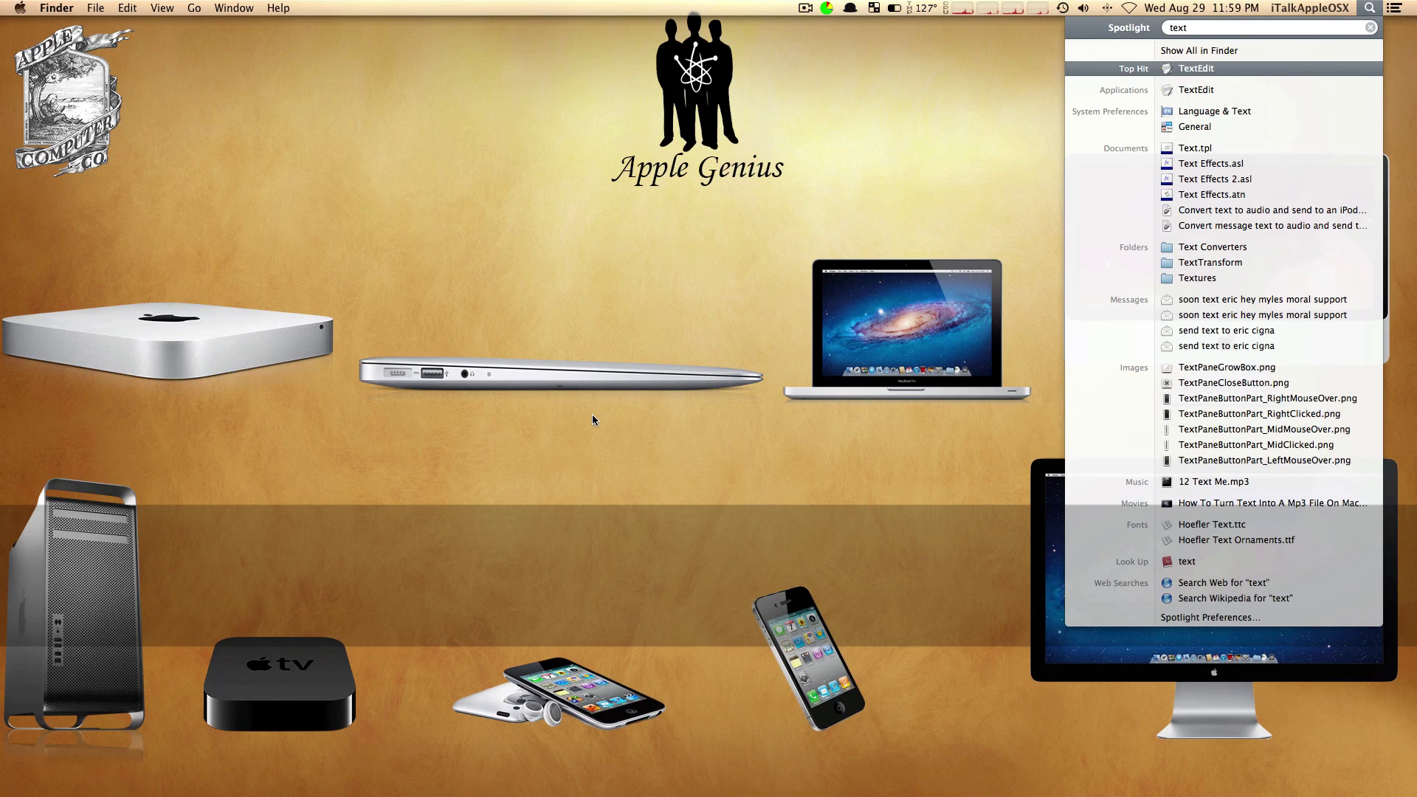
{"action": "left_click", "coordinate": [350, 467]}
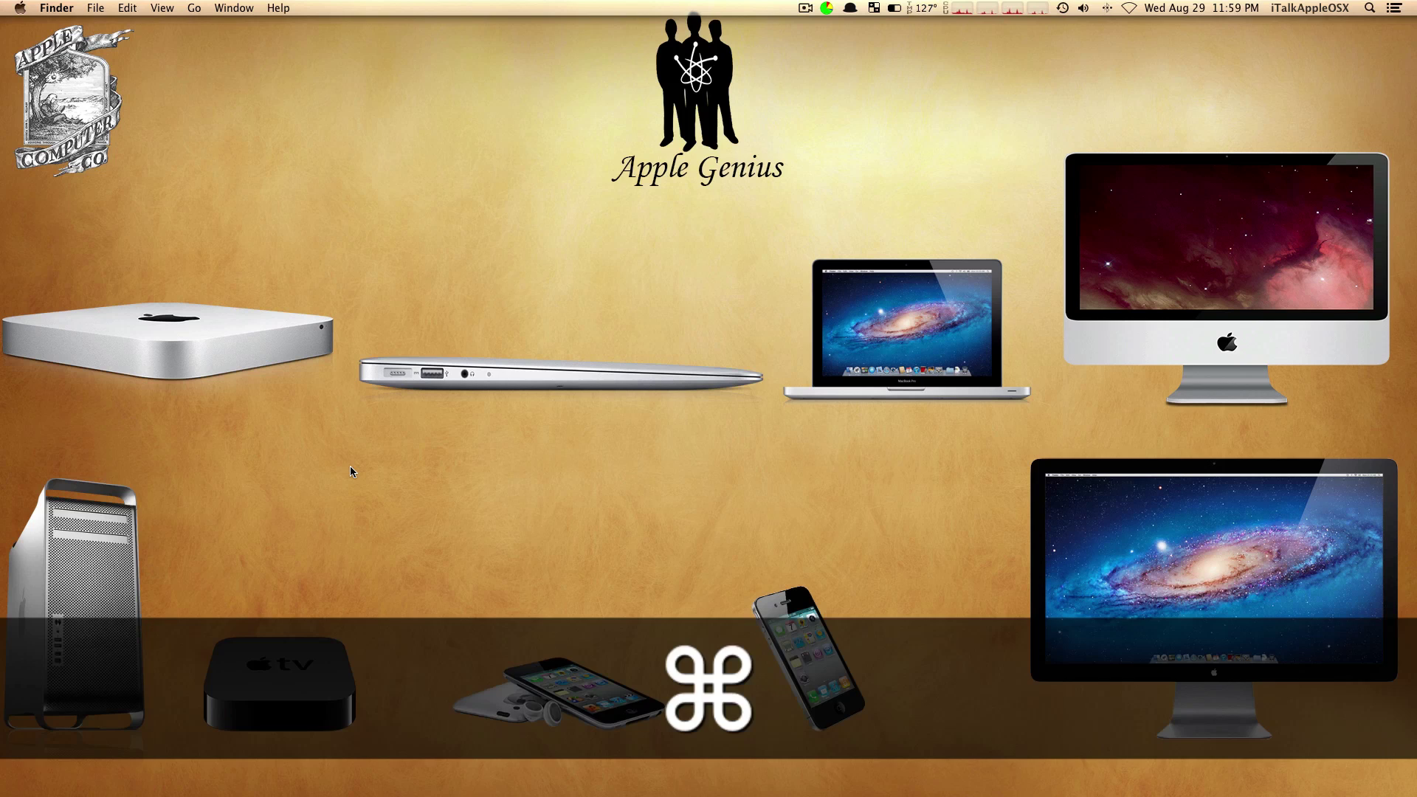
Launch TextEdit by searching 'text' in the Alfred launcher.
{"action": "key", "text": "cmd+space"}
{"action": "key", "text": "BackSpace"}
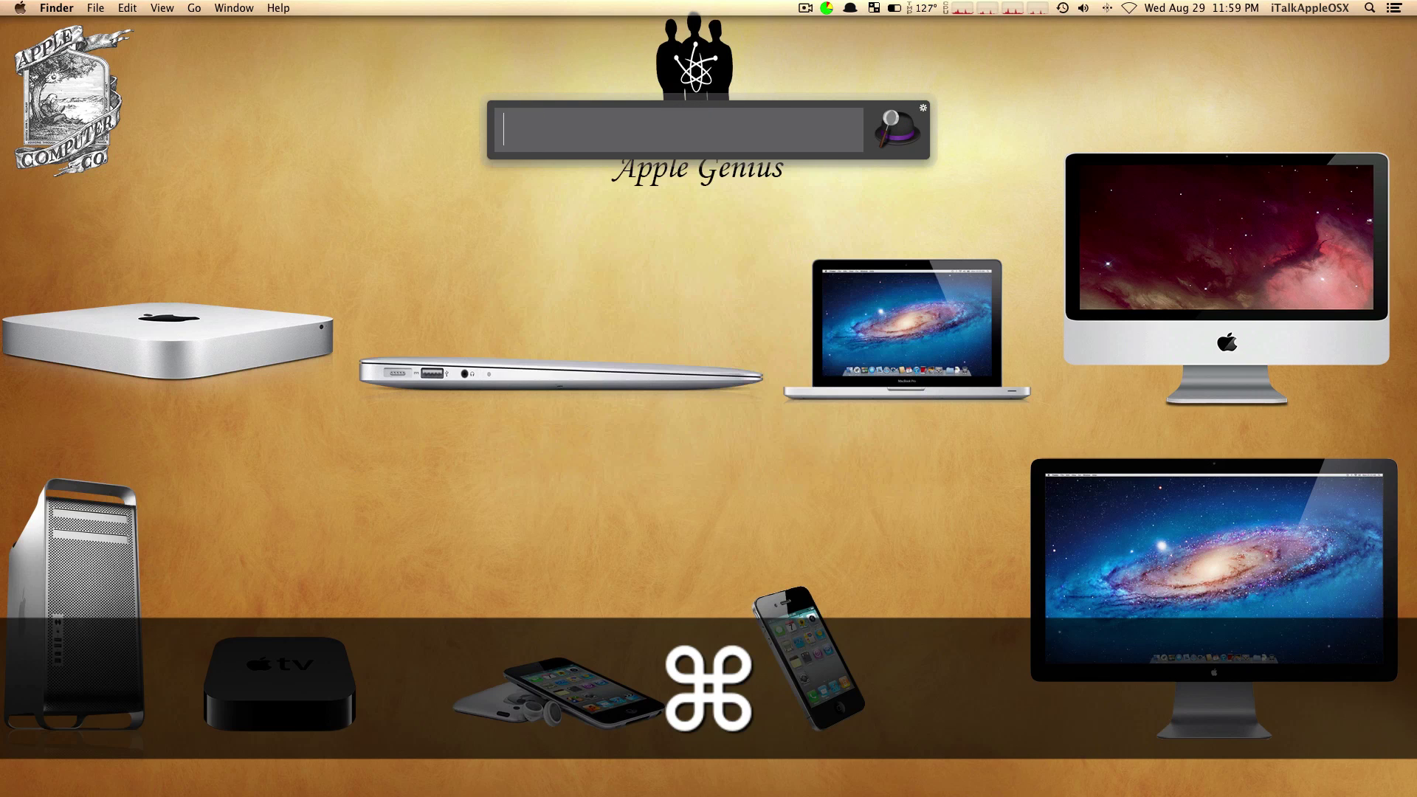
{"action": "type", "text": "text"}
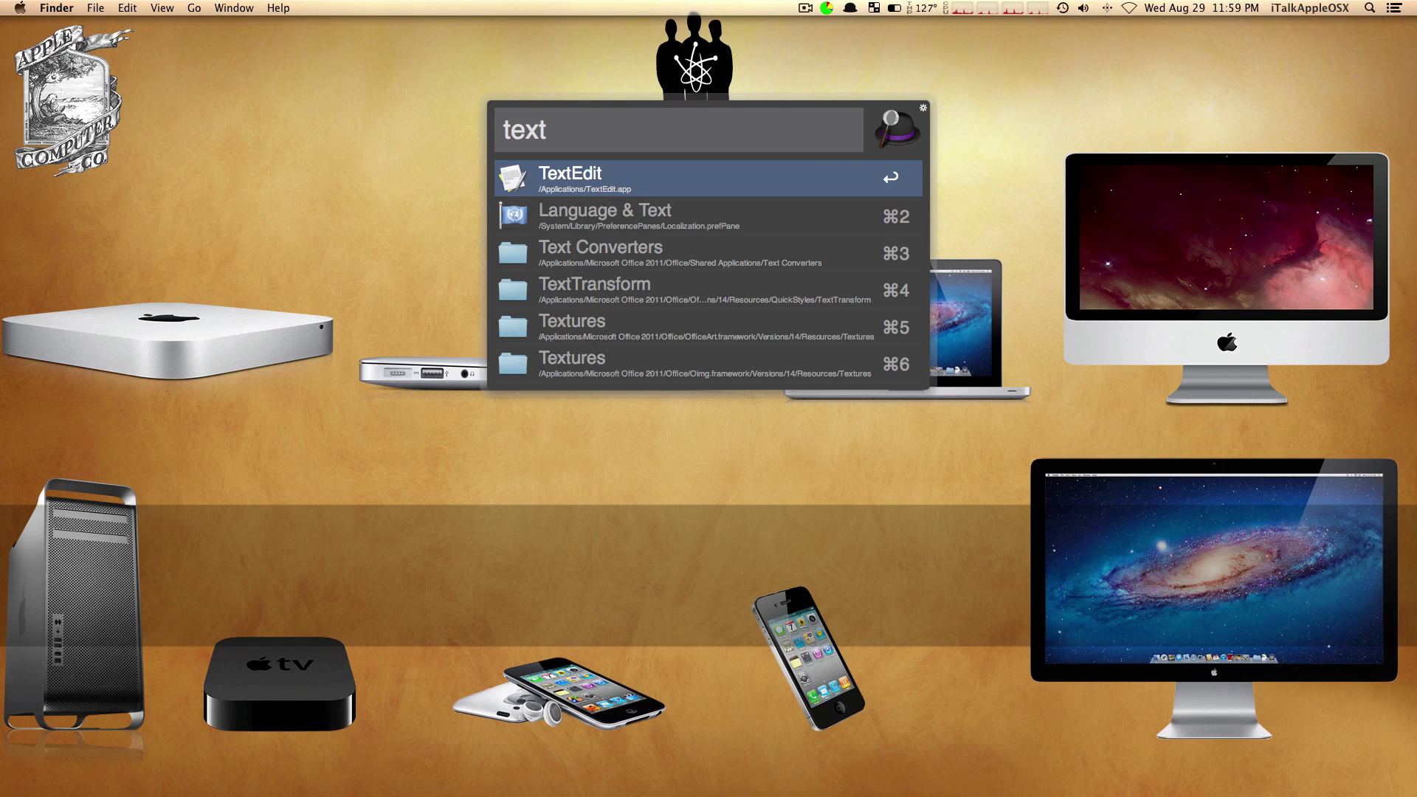
{"action": "key", "text": "Return"}
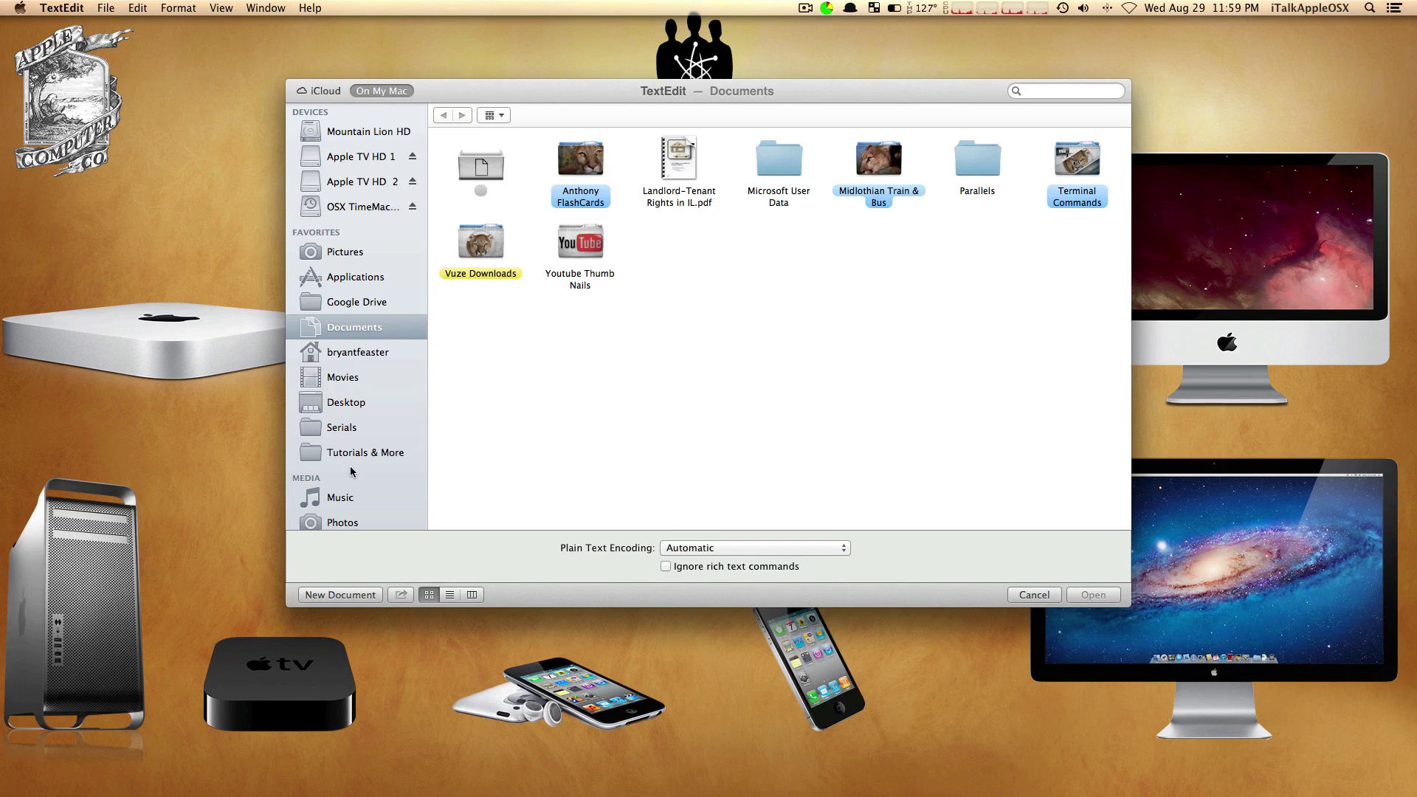
Create a new blank Untitled document, then enlarge its window and move it toward the centre.
{"action": "left_click", "coordinate": [351, 600]}
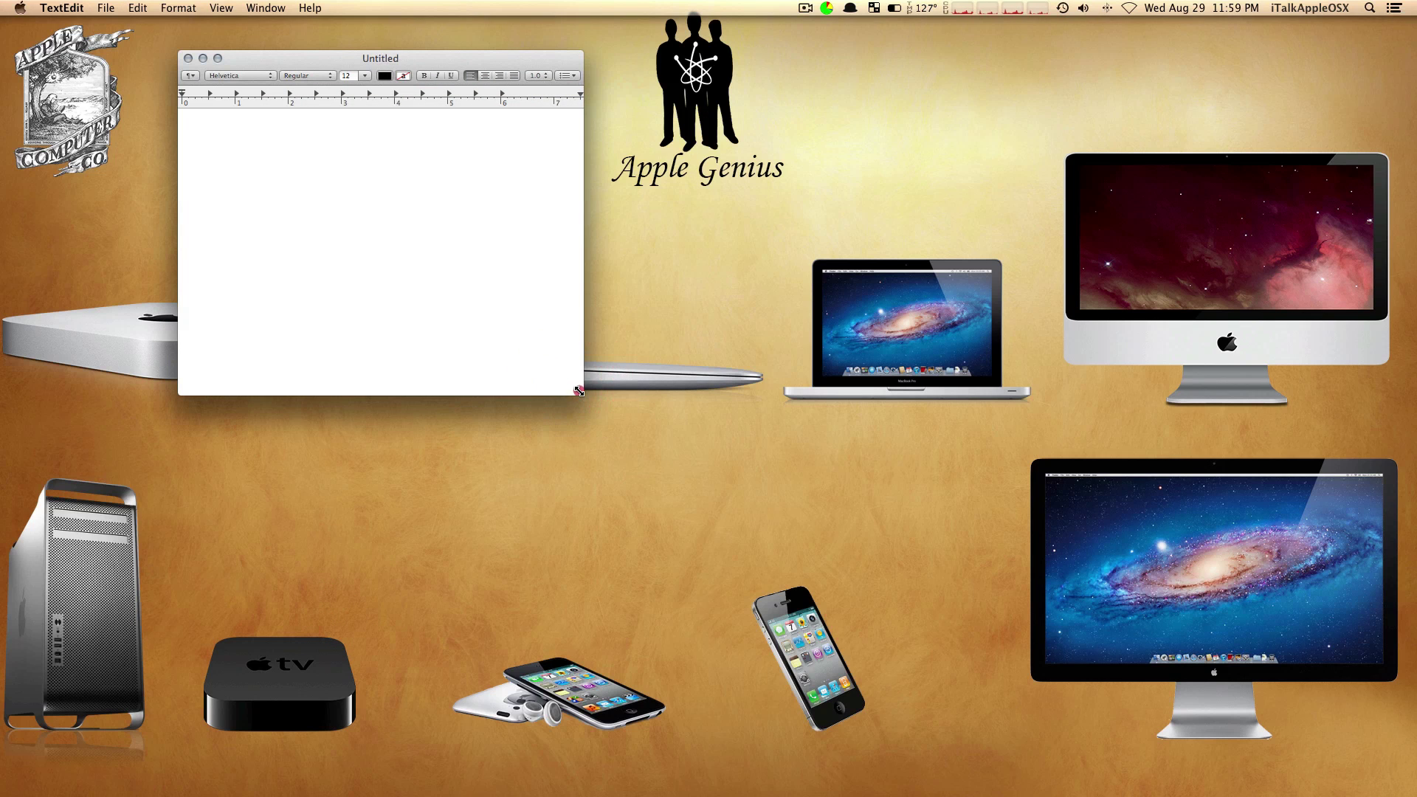
{"action": "left_click_drag", "start_coordinate": [573, 391], "coordinate": [992, 632]}
{"action": "left_click_drag", "start_coordinate": [722, 83], "coordinate": [878, 103]}
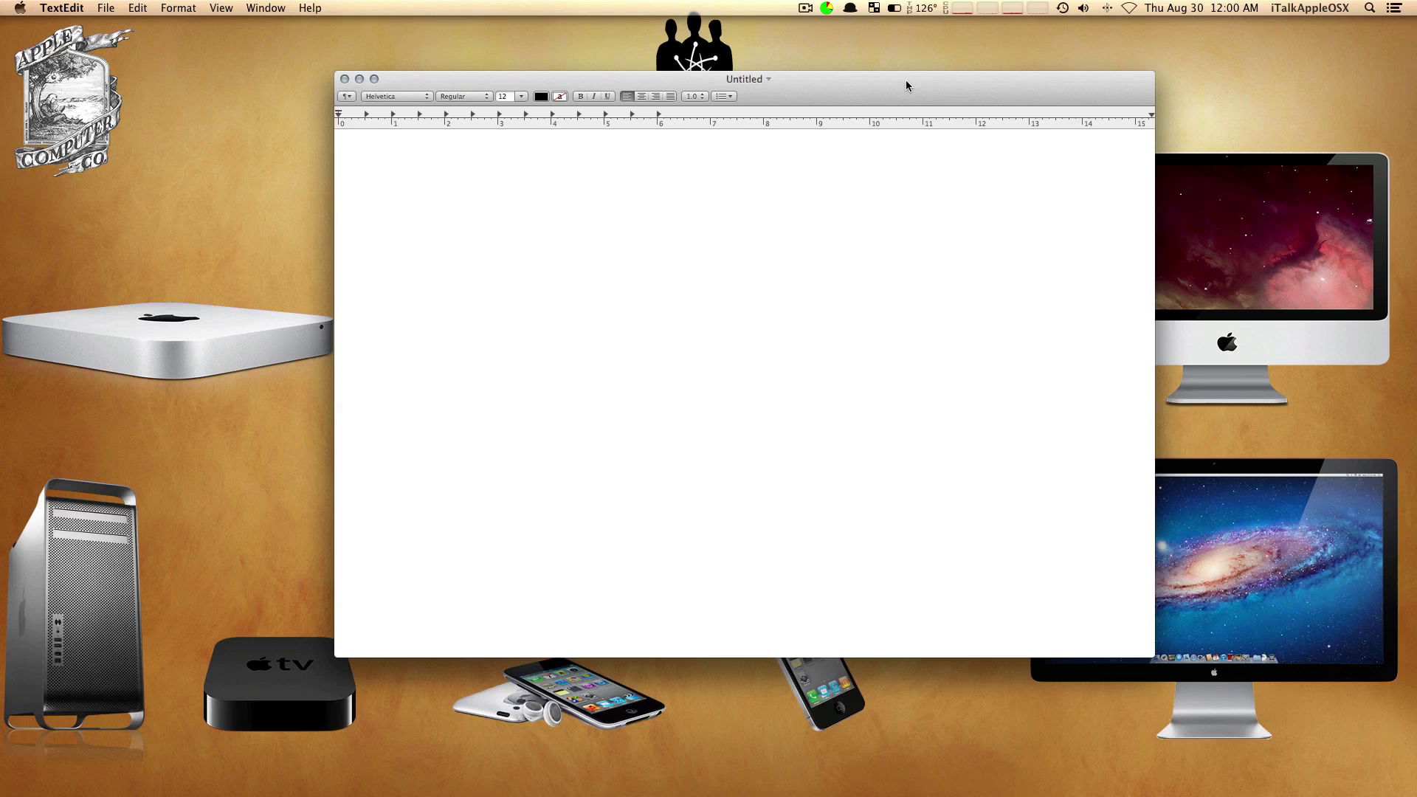
{"action": "key", "text": "super+alt+t"}
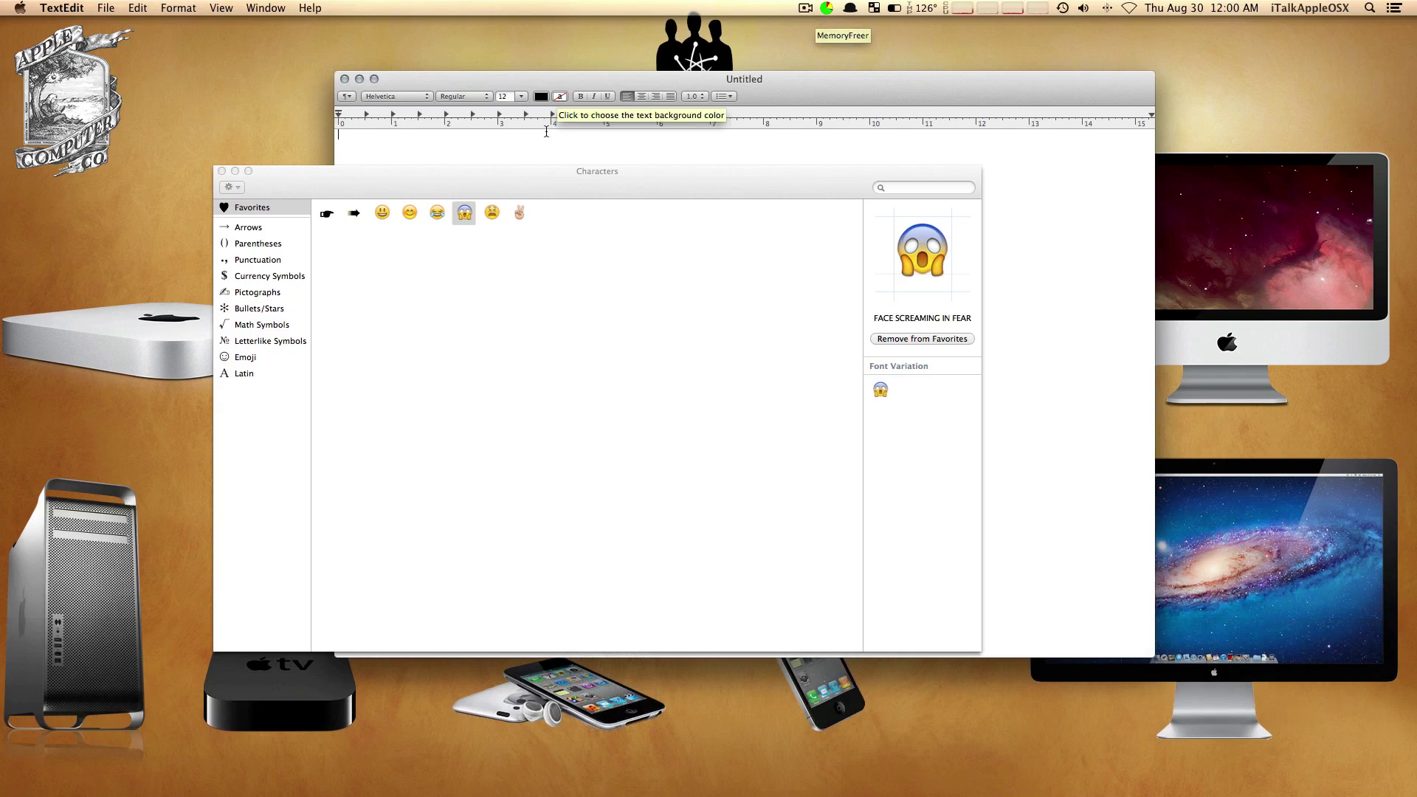
{"action": "left_click", "coordinate": [222, 171]}
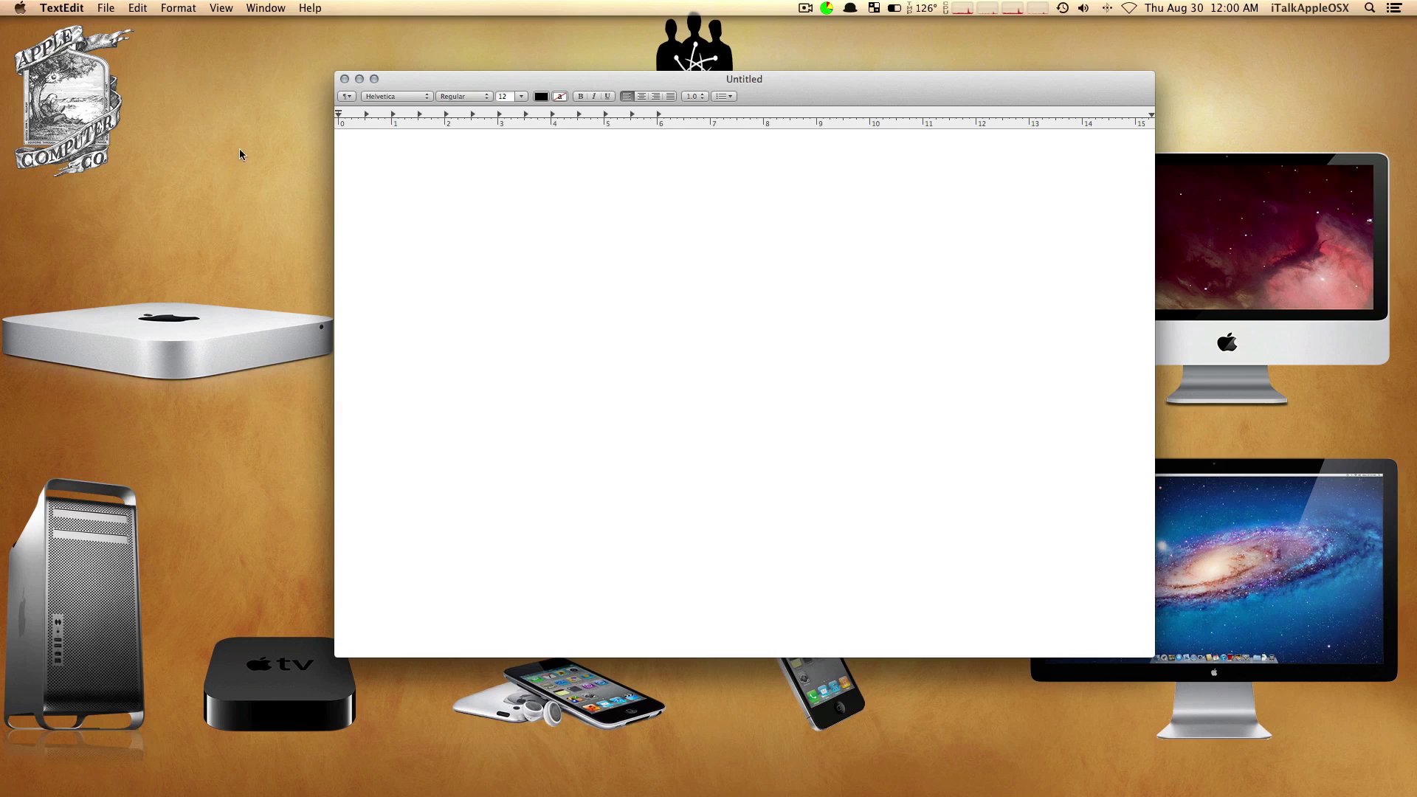
{"action": "left_click", "coordinate": [141, 8]}
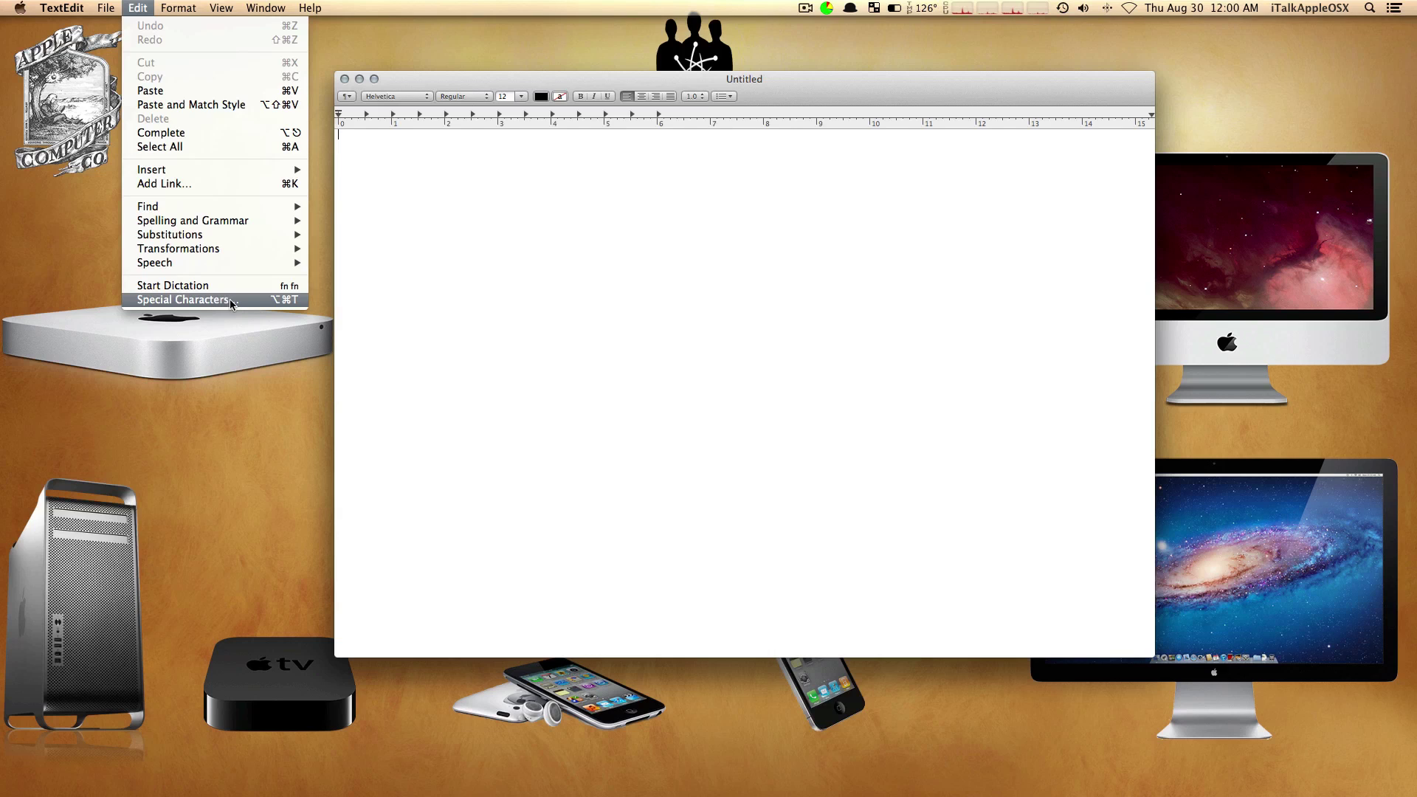
{"action": "left_click", "coordinate": [279, 301]}
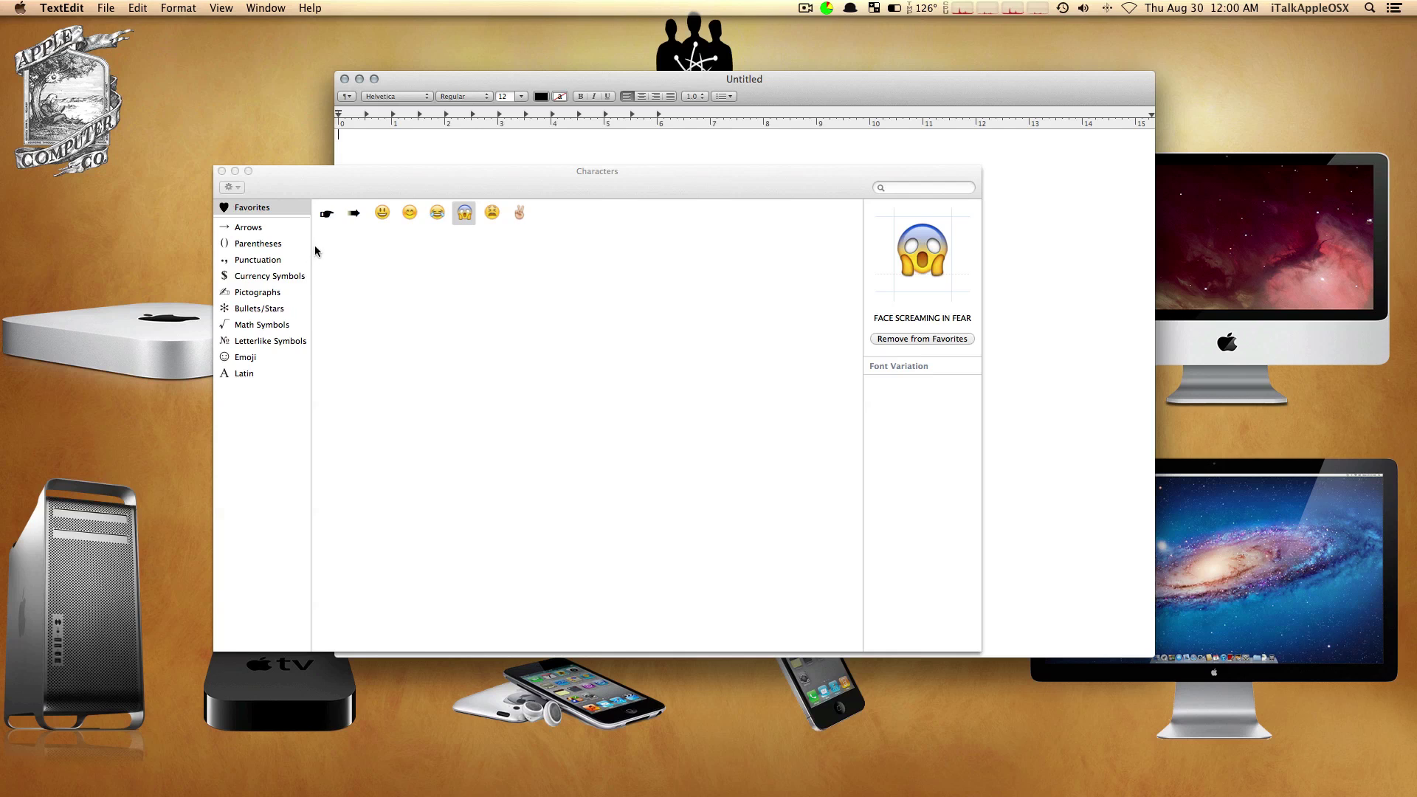
Place the Characters viewer at the left edge and the resized Untitled document window on the right.
{"action": "left_click_drag", "start_coordinate": [392, 183], "coordinate": [298, 176]}
{"action": "left_click", "coordinate": [412, 77]}
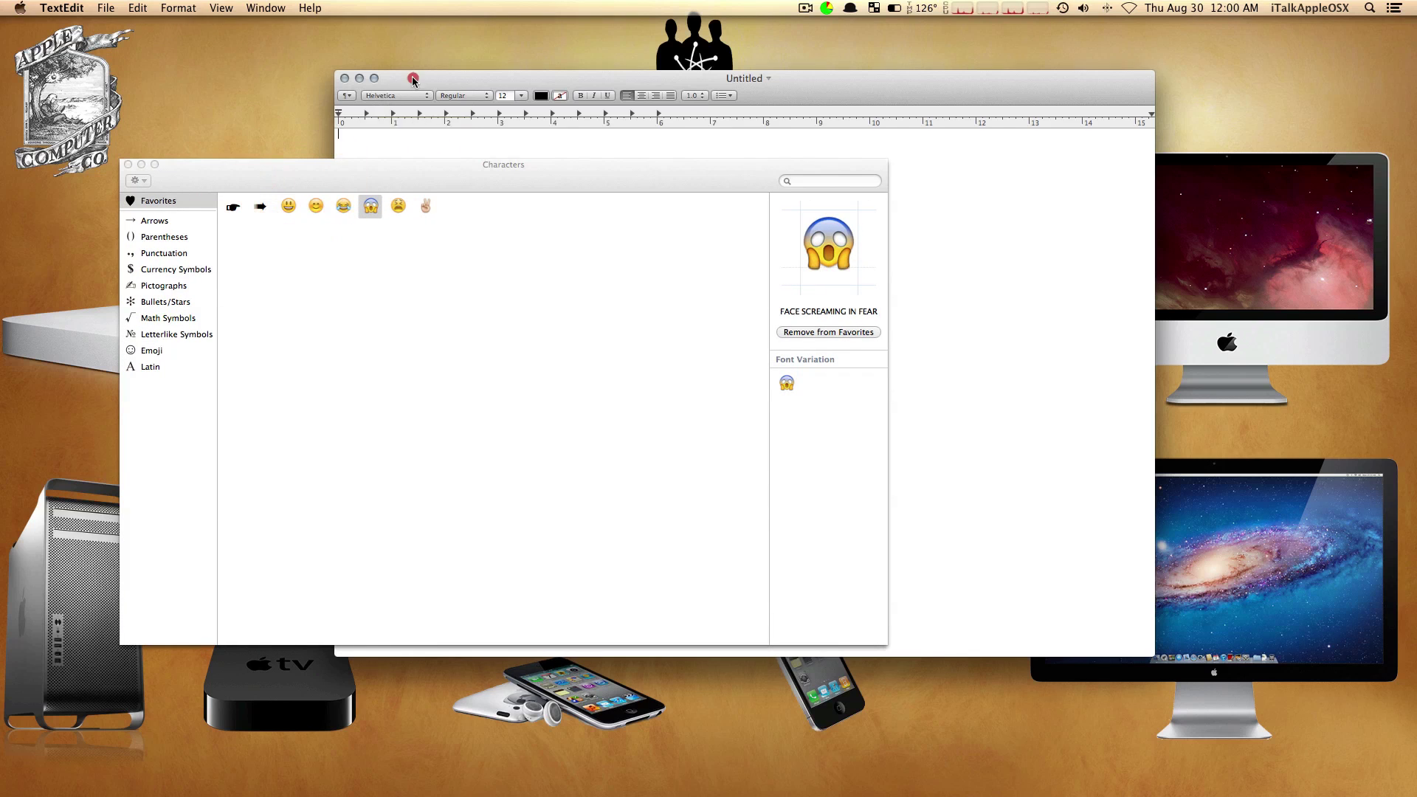
{"action": "left_click_drag", "start_coordinate": [411, 76], "coordinate": [645, 89]}
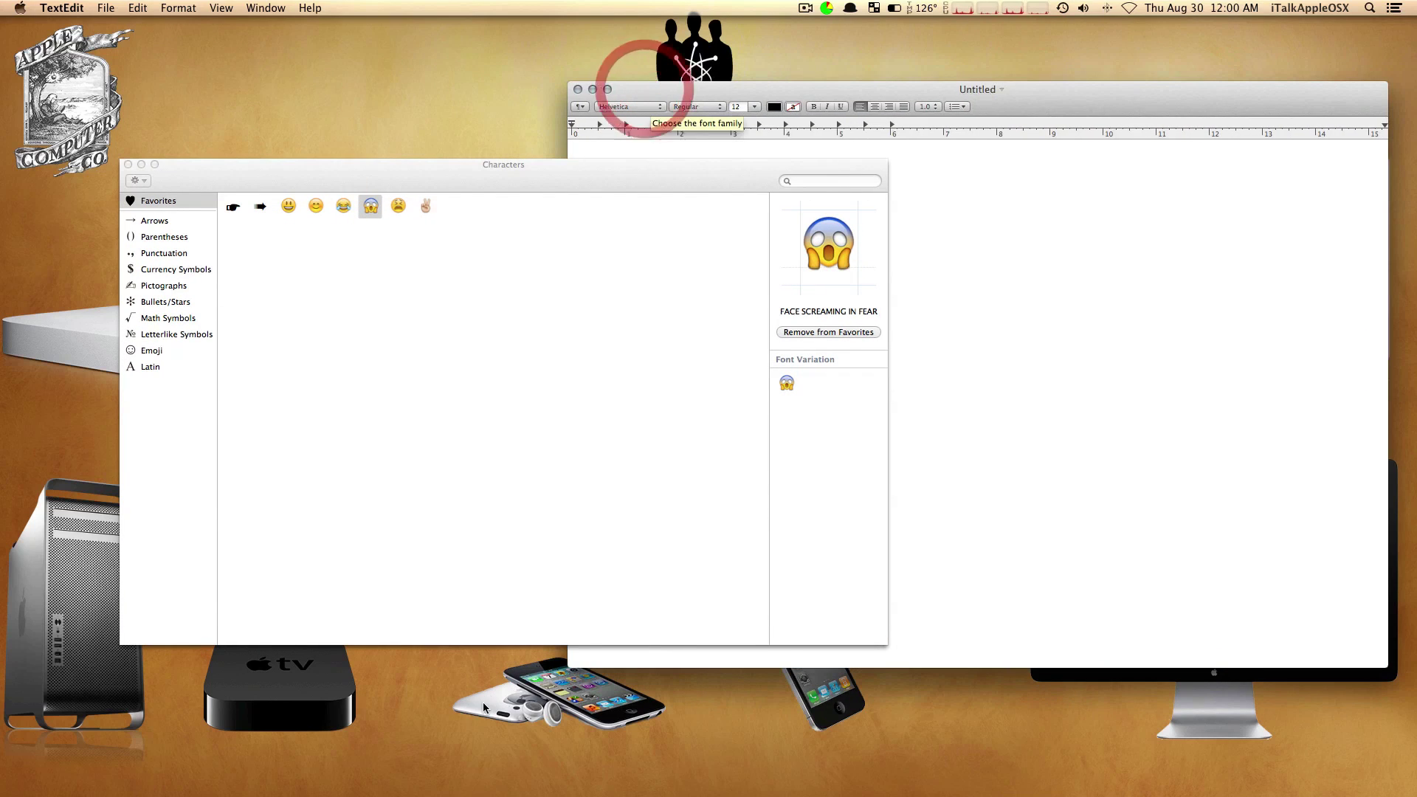
{"action": "left_click_drag", "start_coordinate": [569, 668], "coordinate": [746, 721]}
{"action": "left_click_drag", "start_coordinate": [338, 174], "coordinate": [200, 151]}
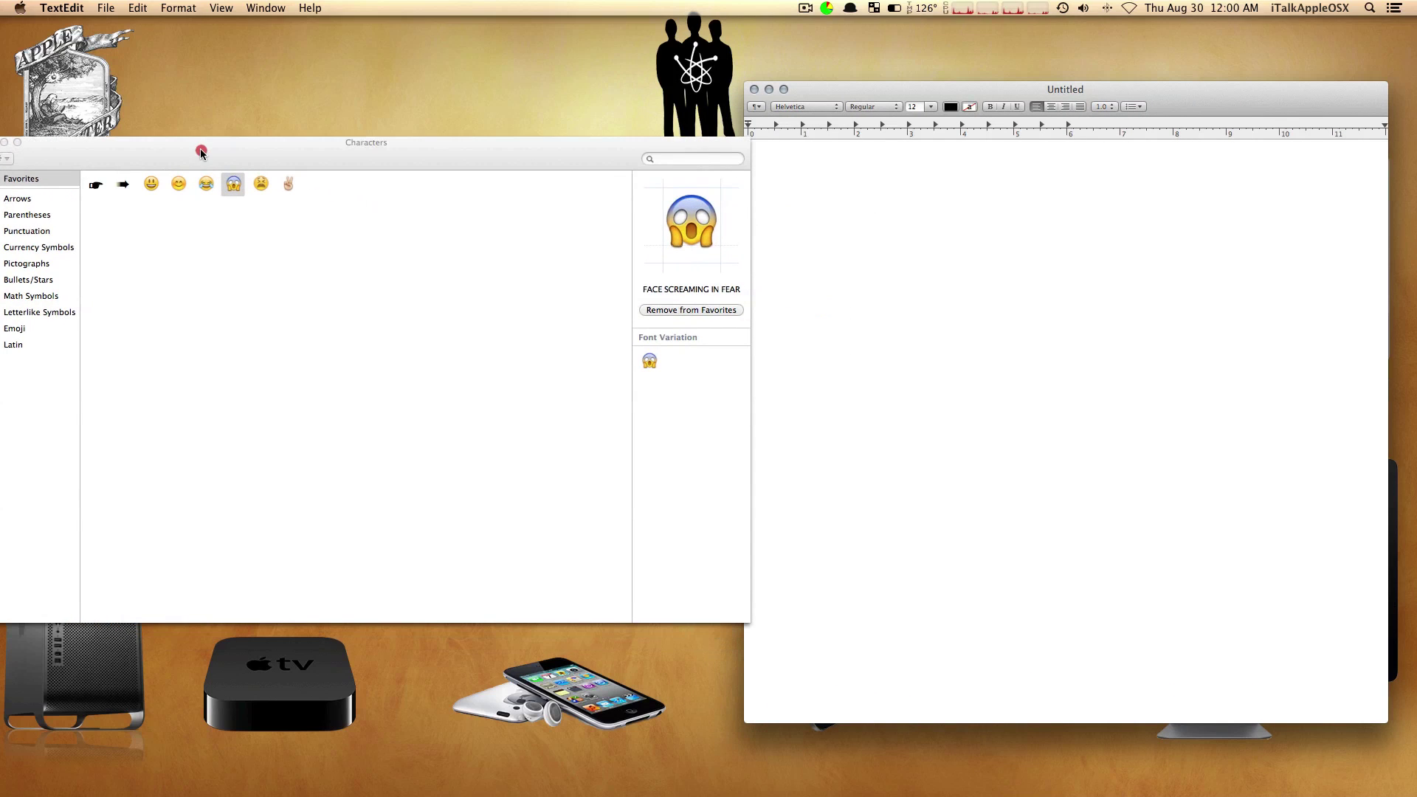
{"action": "left_click", "coordinate": [807, 165]}
{"action": "left_click_drag", "start_coordinate": [748, 621], "coordinate": [711, 701]}
{"action": "left_click_drag", "start_coordinate": [251, 149], "coordinate": [276, 144]}
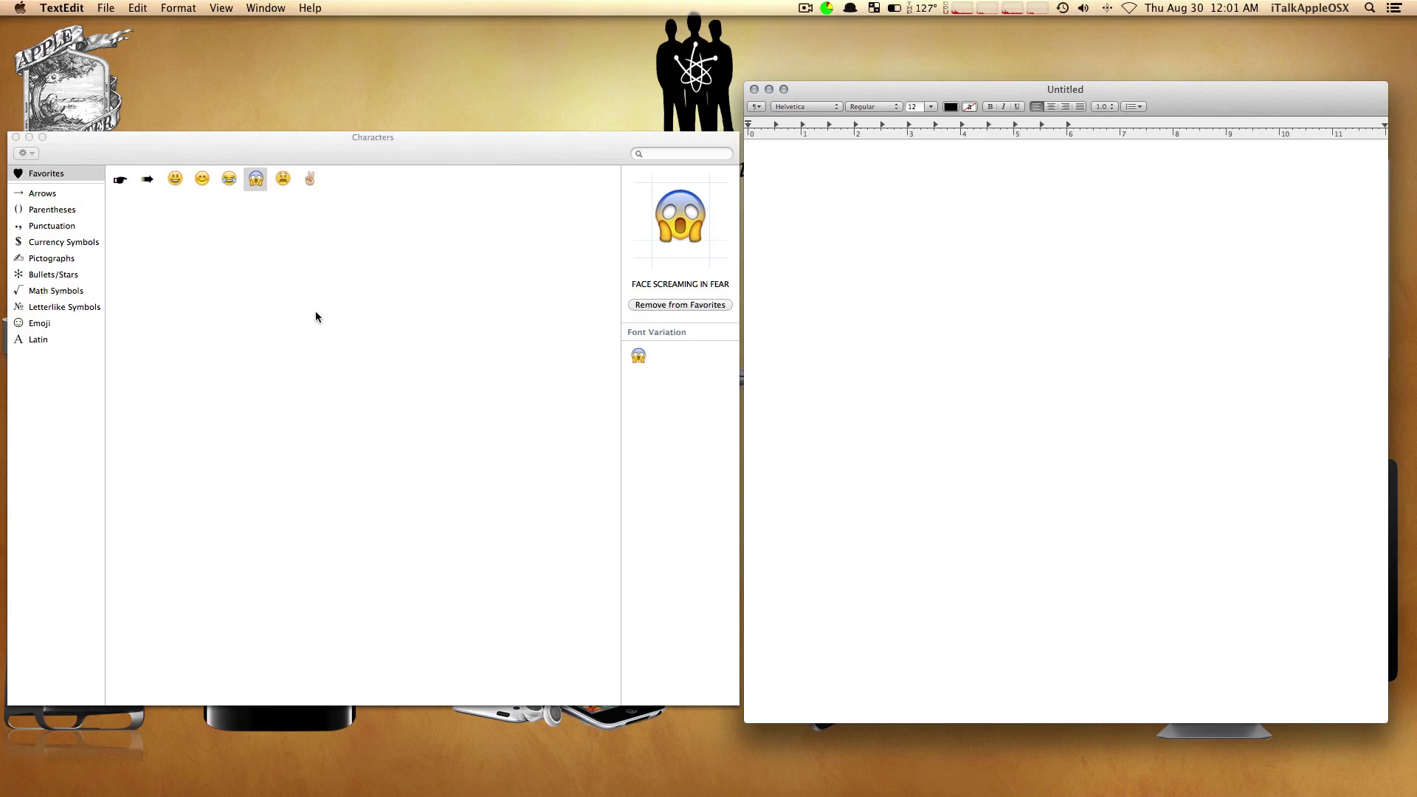
Copy a pointing-hand character's info from Arrows, paste it, and delete the description lines.
{"action": "left_click", "coordinate": [55, 195]}
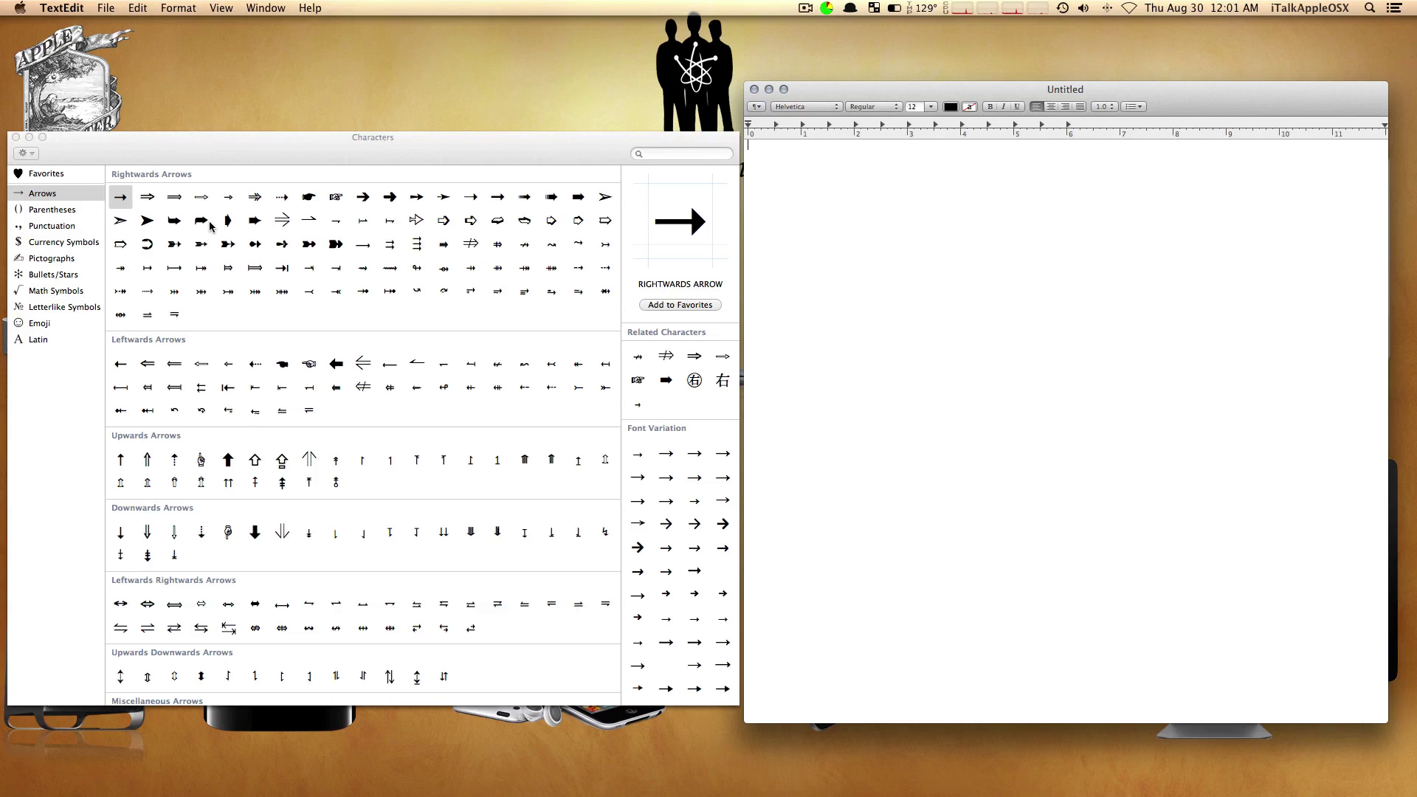
{"action": "left_click", "coordinate": [147, 220]}
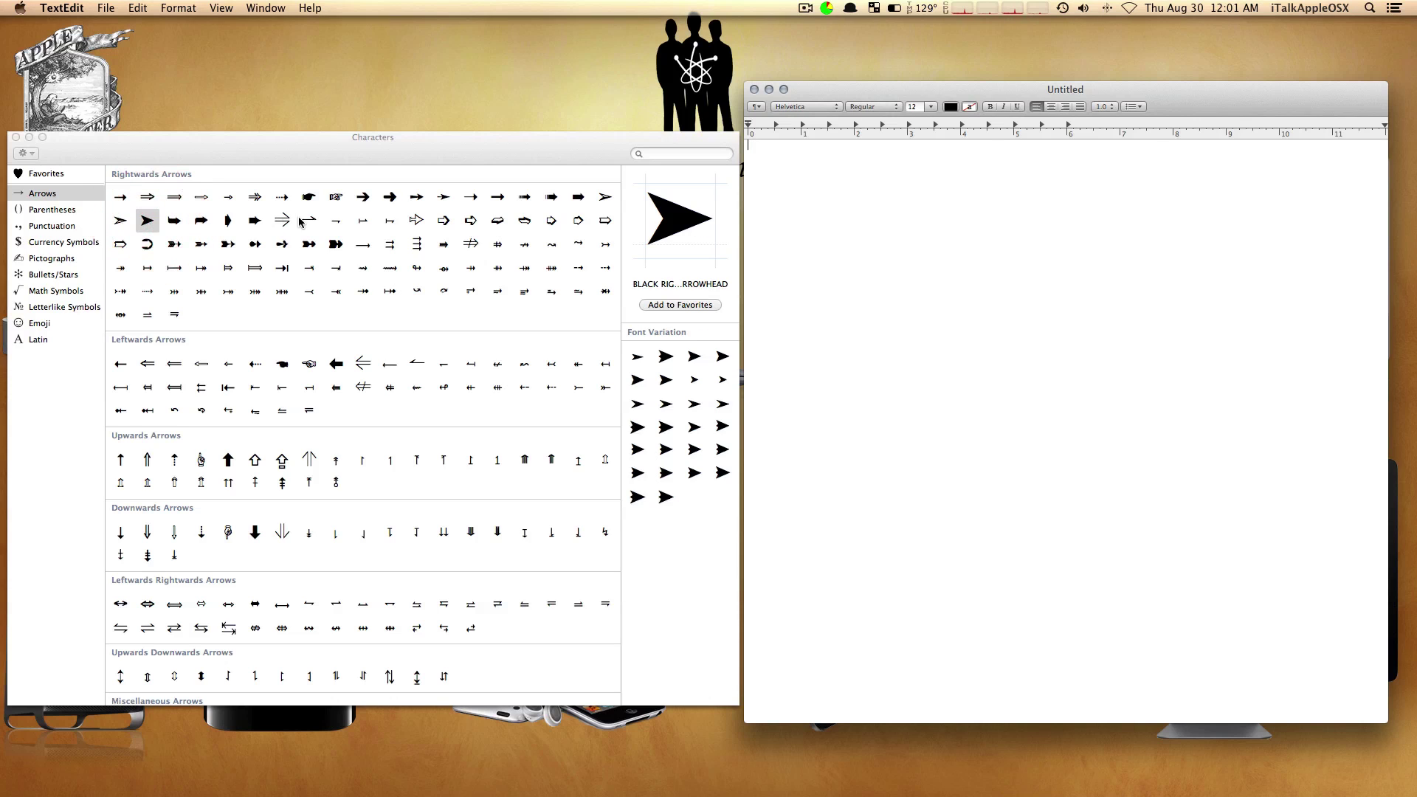
{"action": "left_click", "coordinate": [309, 197]}
{"action": "right_click", "coordinate": [309, 196]}
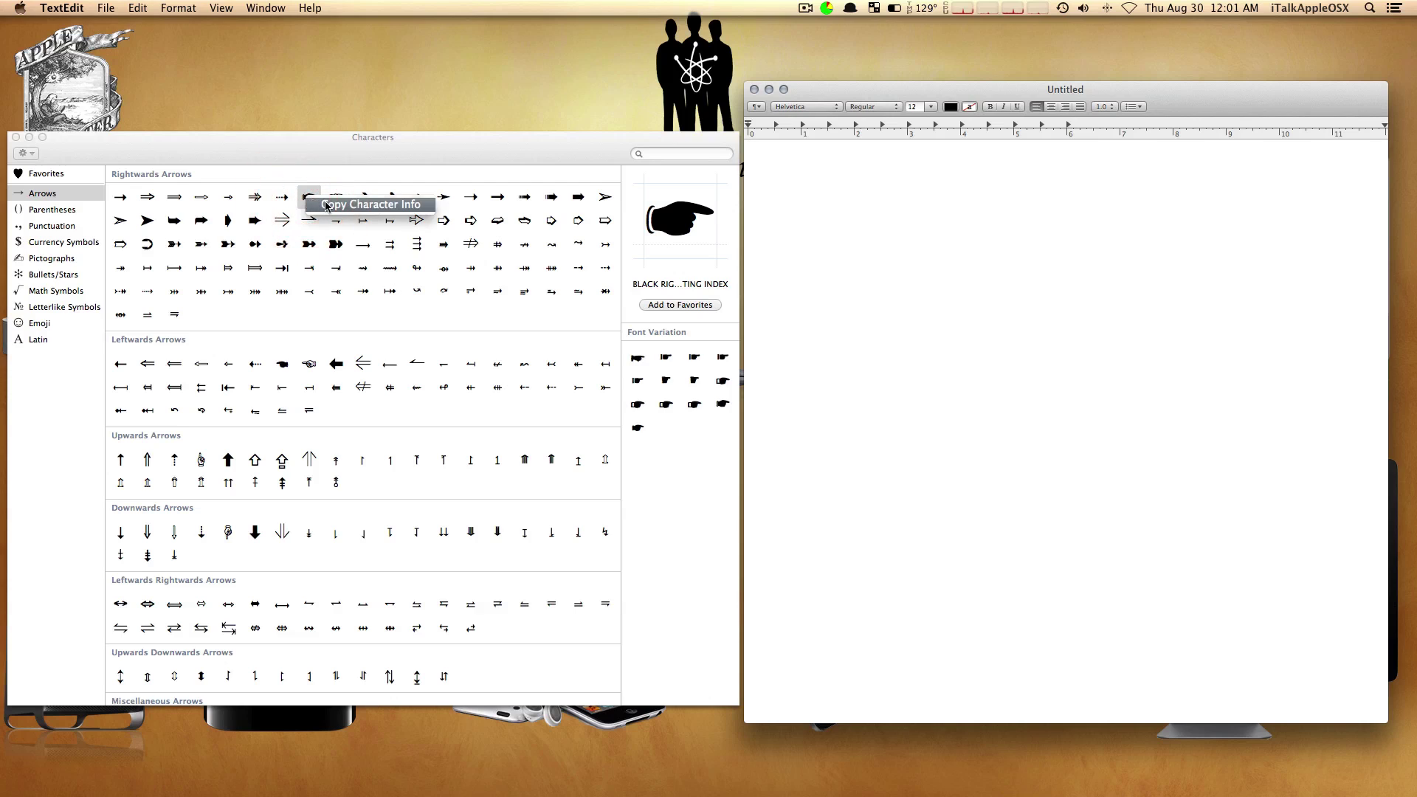
{"action": "left_click", "coordinate": [326, 205]}
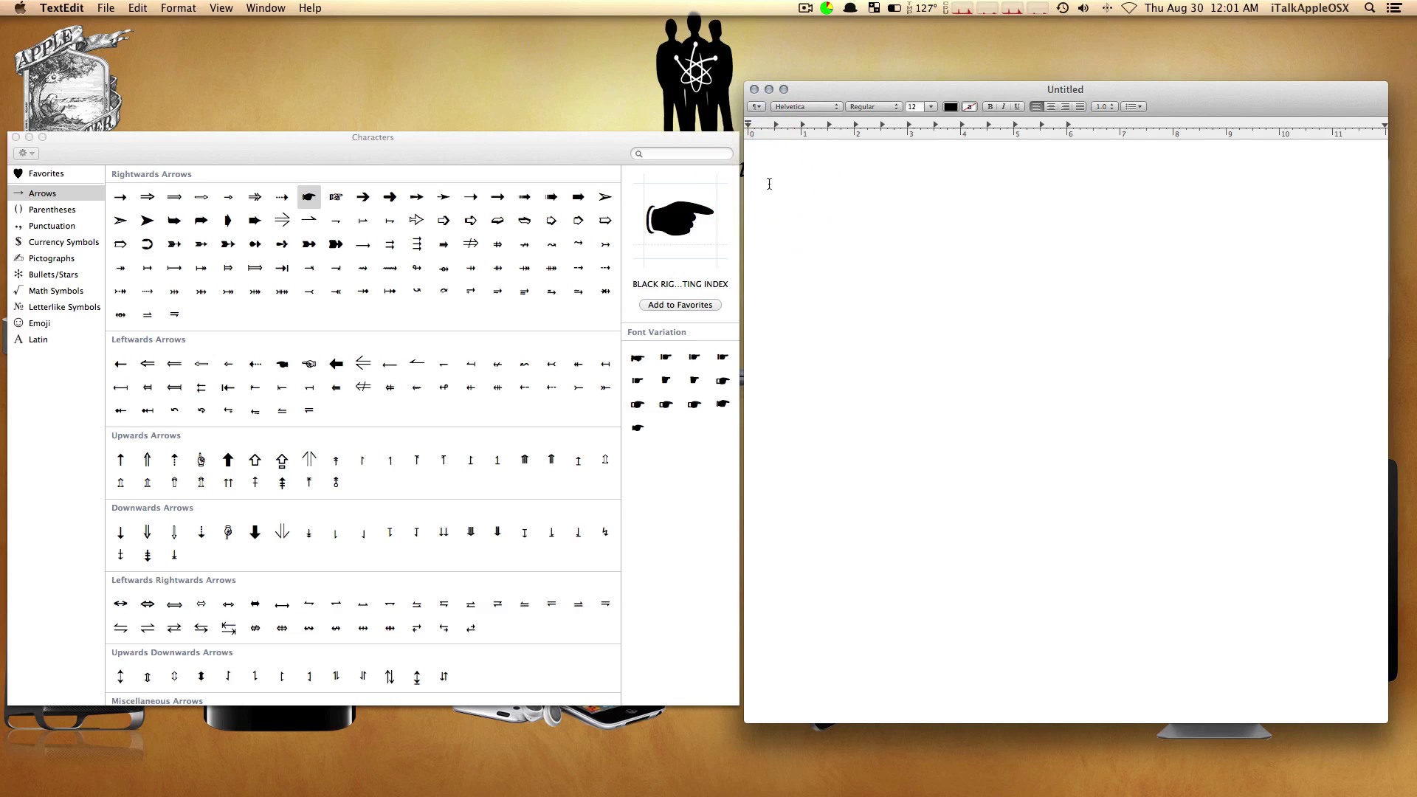
{"action": "type", "text": "☛ BLACK RIGHT POINTING INDEX Unicode: U+261B, UTF-8: E2 98 9B"}
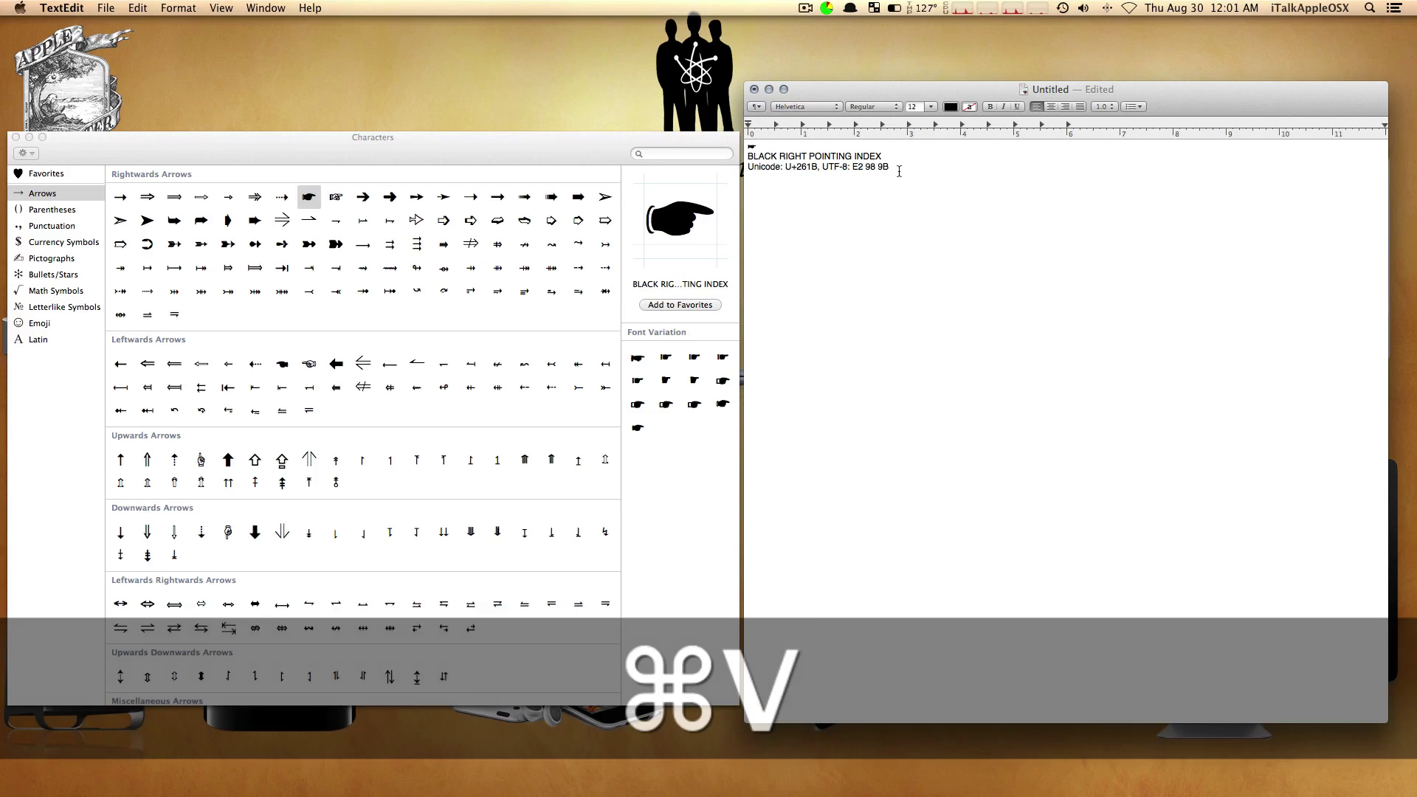
{"action": "left_click_drag", "start_coordinate": [889, 167], "coordinate": [738, 152]}
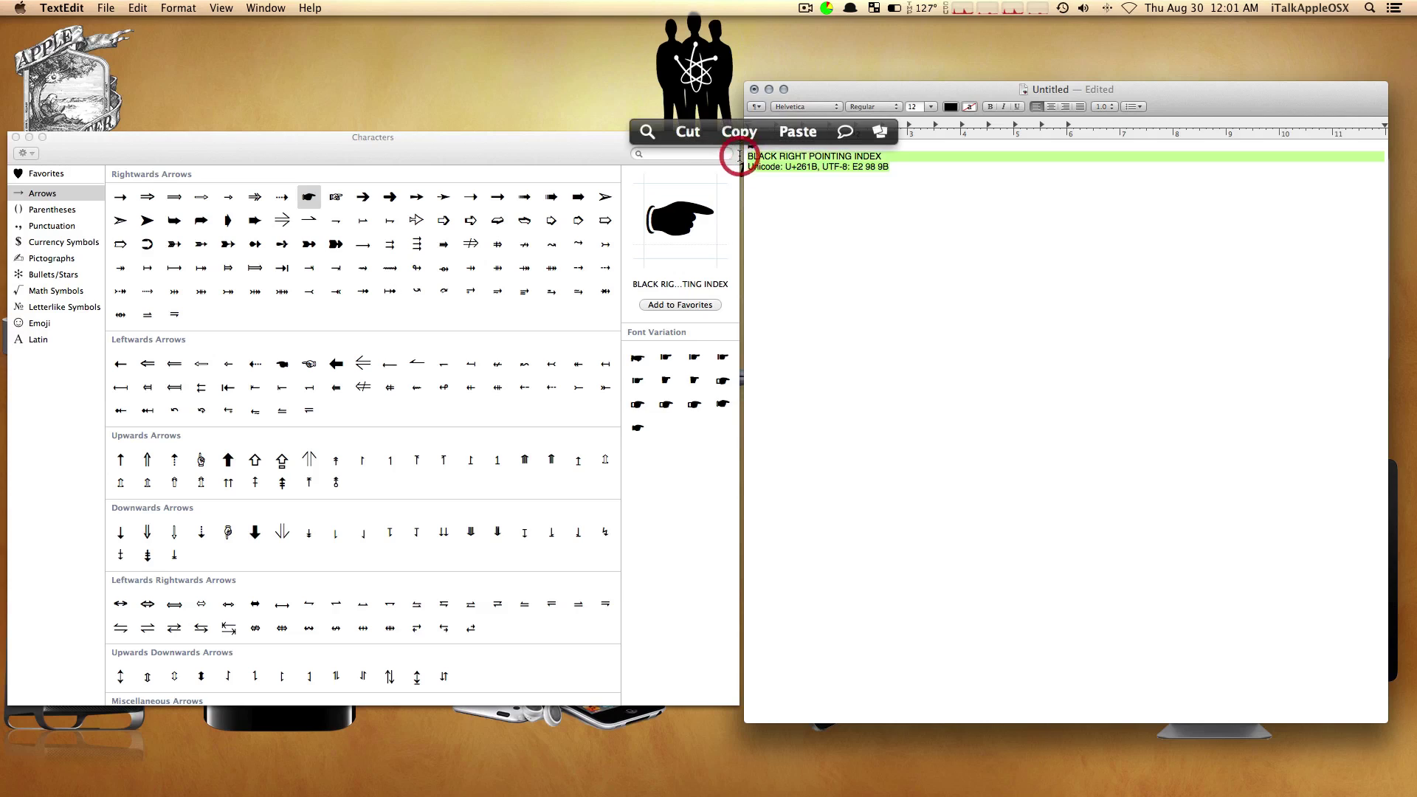
{"action": "key", "text": "BackSpace"}
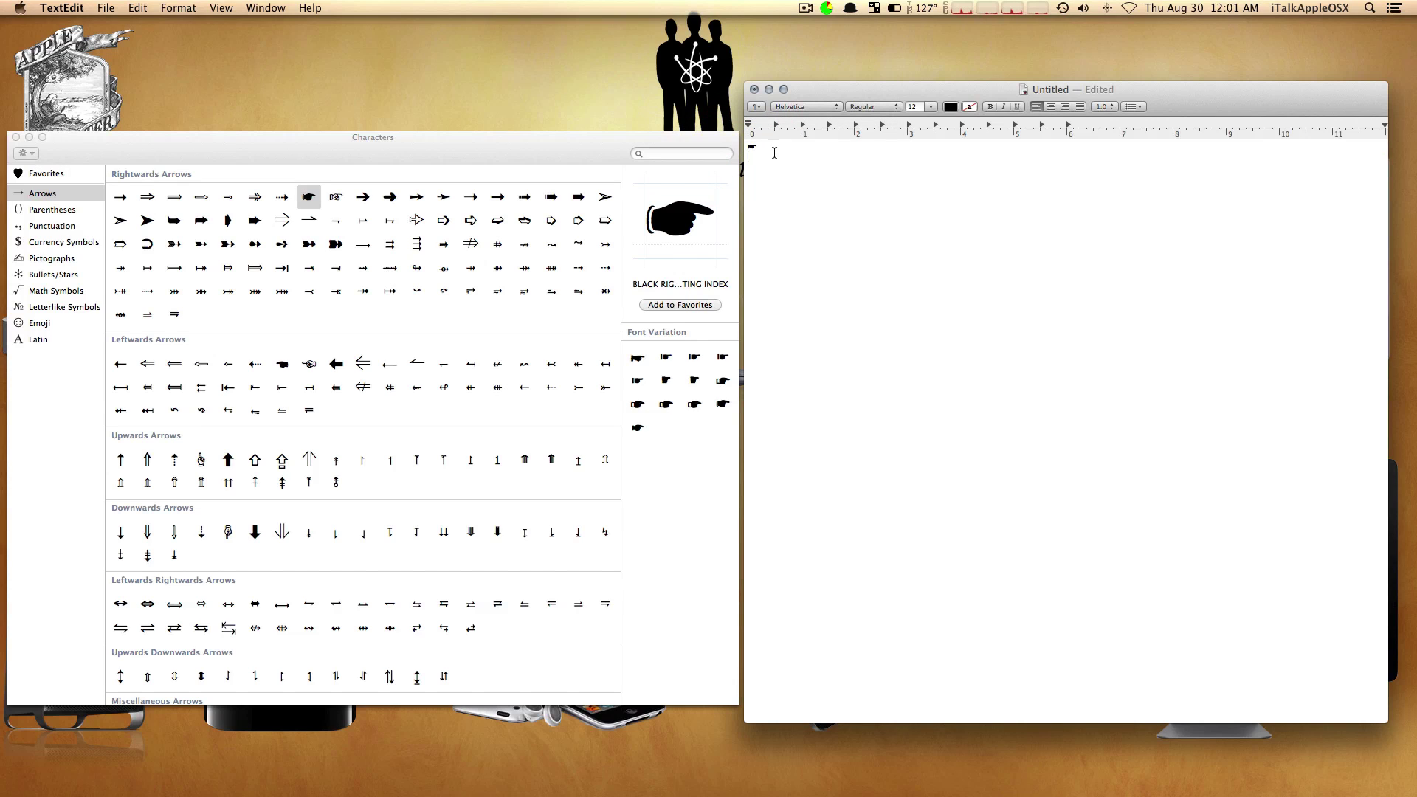
Remove that hand glyph, then drop in the black pointing hand and delete it too.
{"action": "left_click_drag", "start_coordinate": [778, 148], "coordinate": [730, 144]}
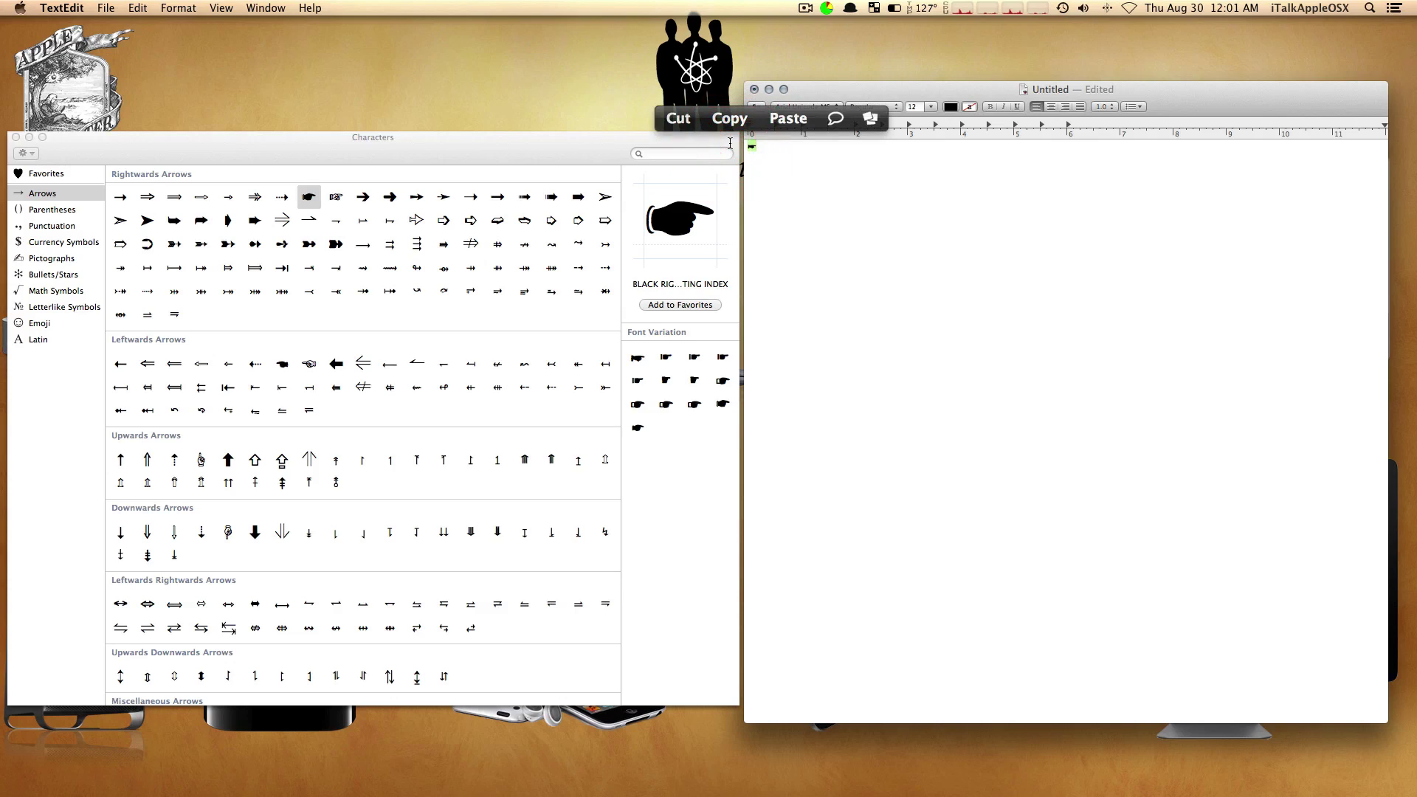
{"action": "key", "text": "BackSpace"}
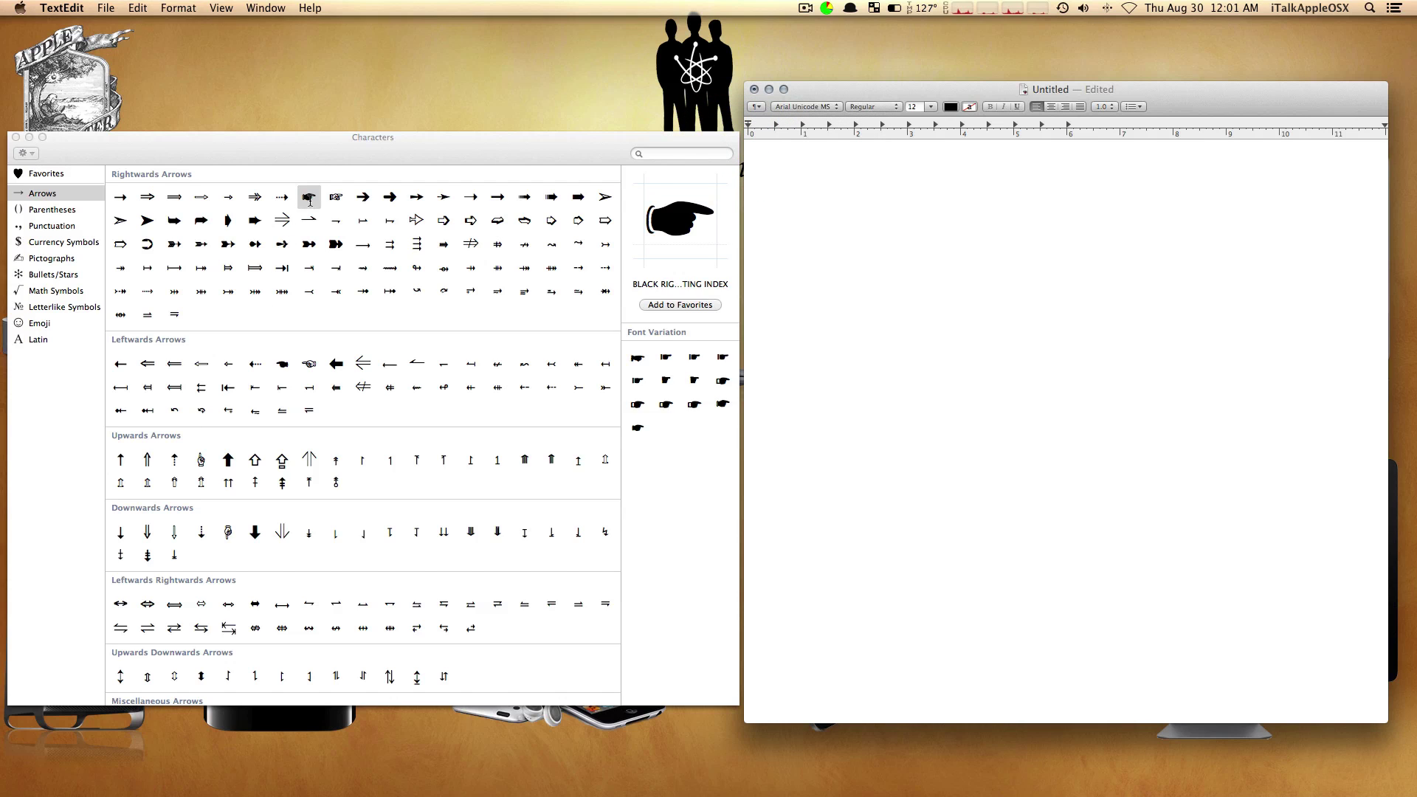
{"action": "left_click_drag", "start_coordinate": [308, 197], "coordinate": [763, 186]}
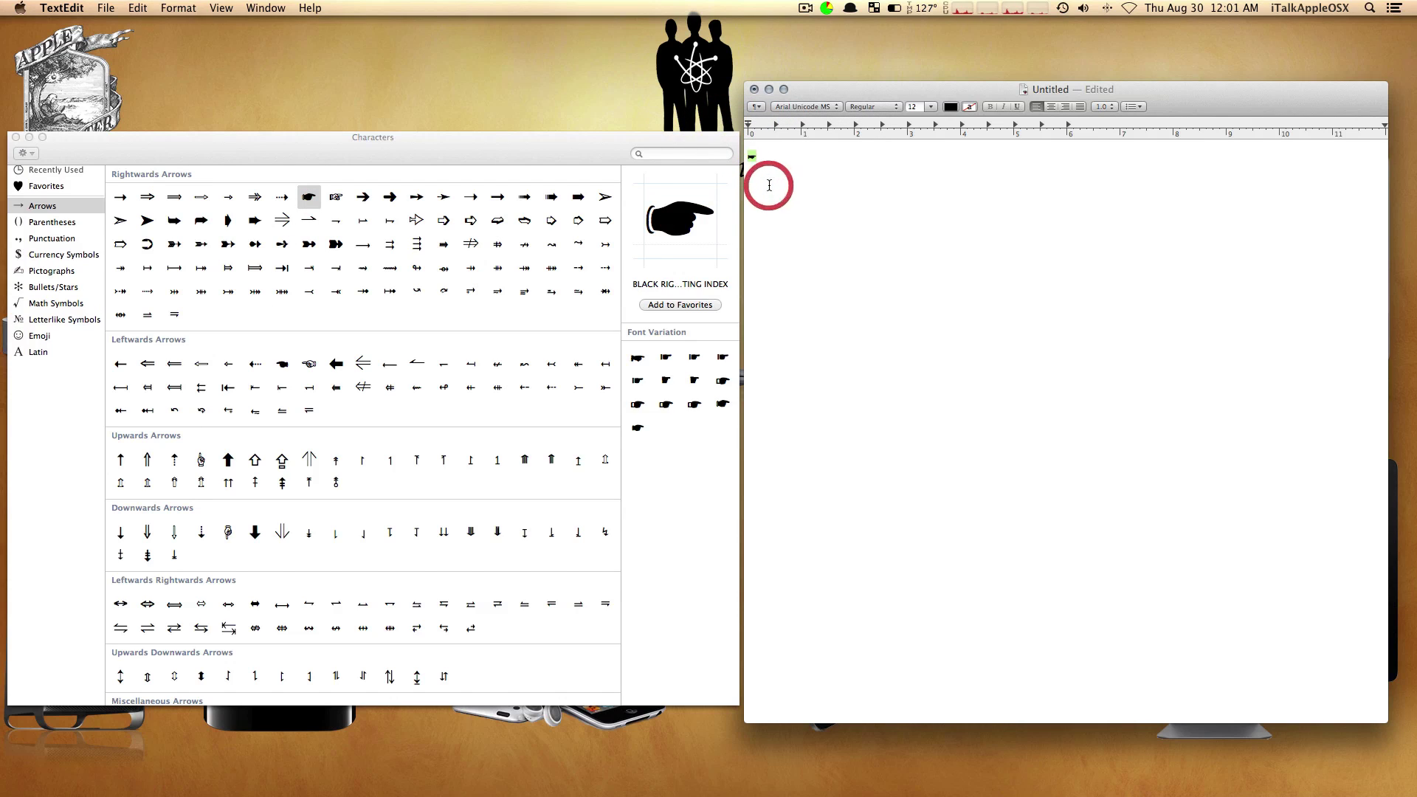
{"action": "left_click", "coordinate": [785, 158]}
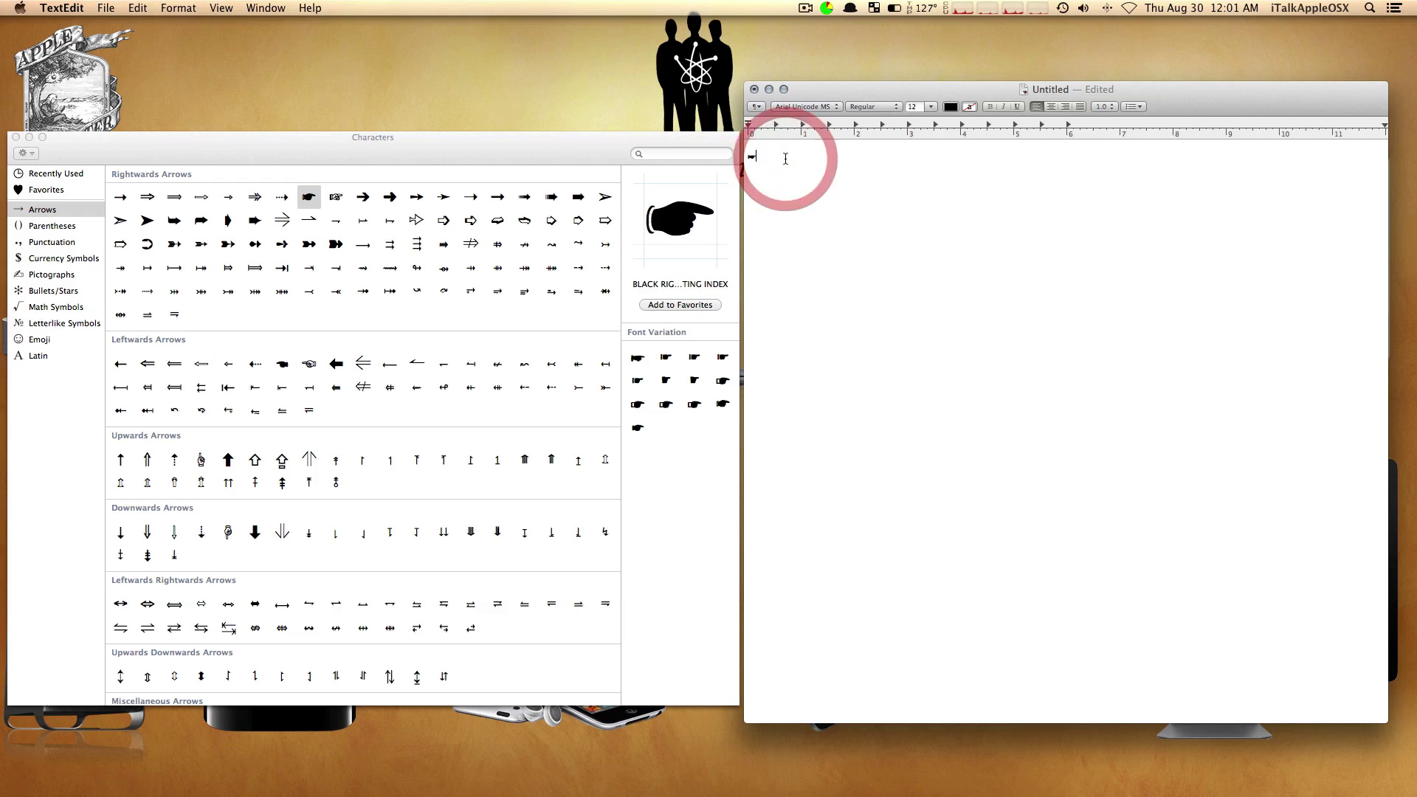
{"action": "key", "text": "BackSpace"}
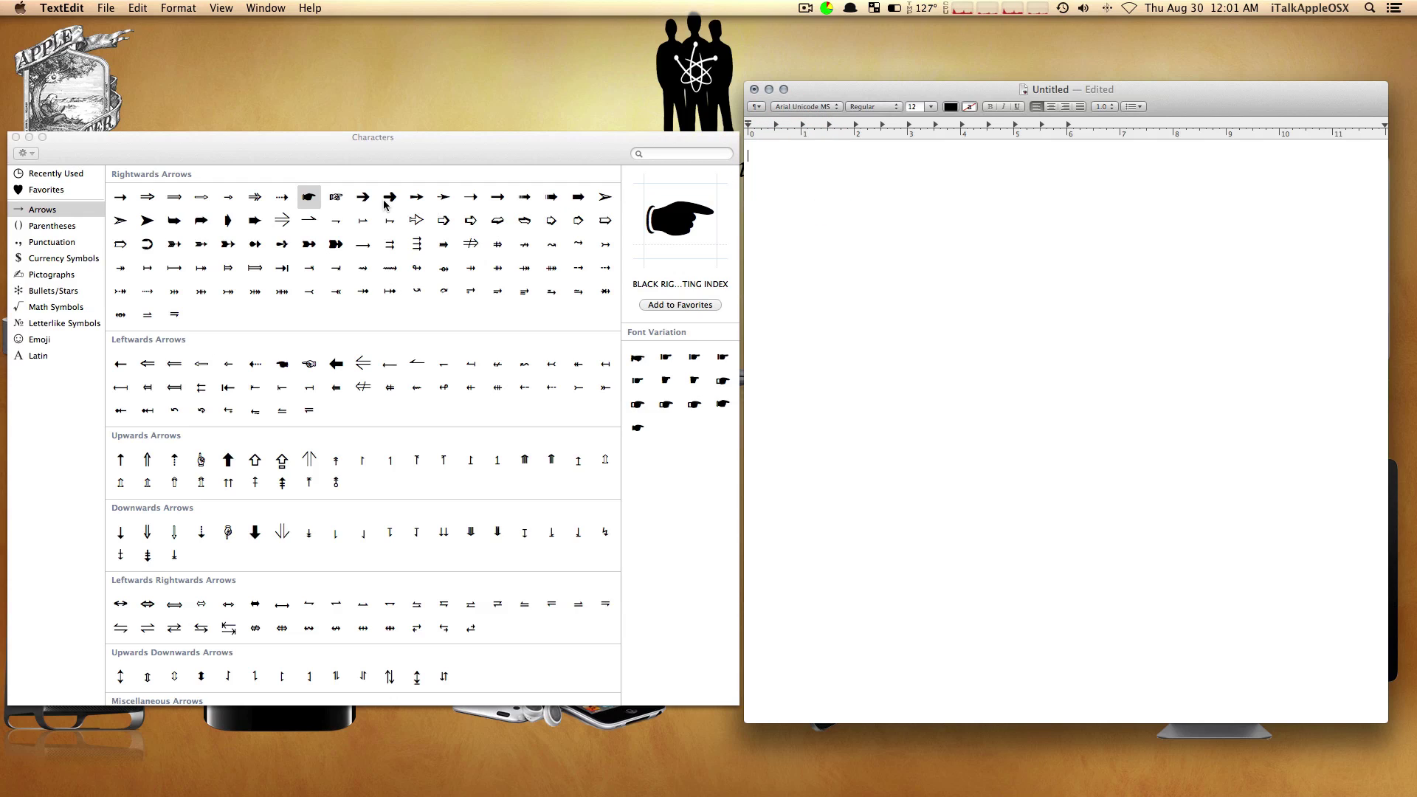
Paste the White Right Pointing Index (☞) into the document and delete its name and code lines.
{"action": "left_click", "coordinate": [335, 198]}
{"action": "left_click", "coordinate": [336, 198]}
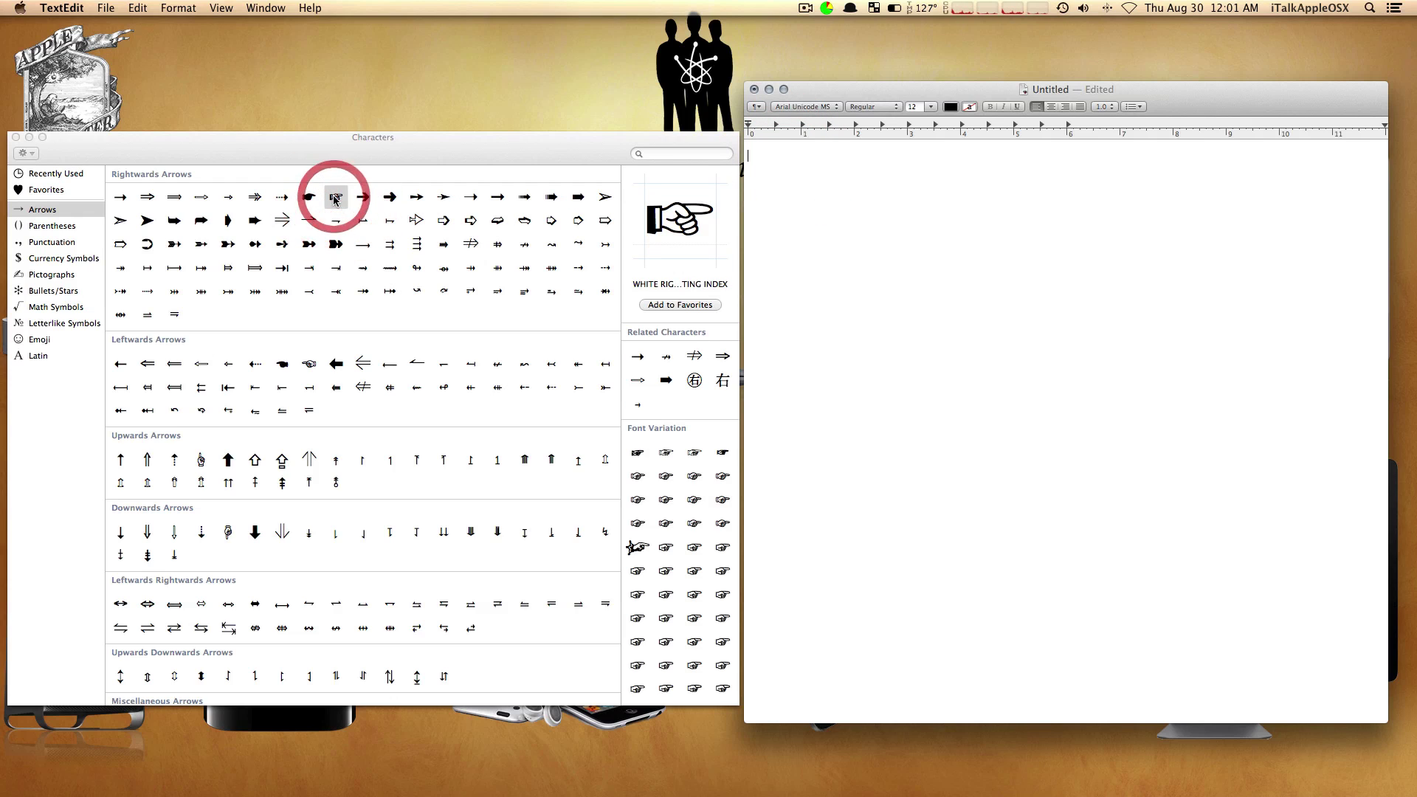
{"action": "left_click_drag", "start_coordinate": [338, 206], "coordinate": [801, 175]}
{"action": "right_click", "coordinate": [797, 168]}
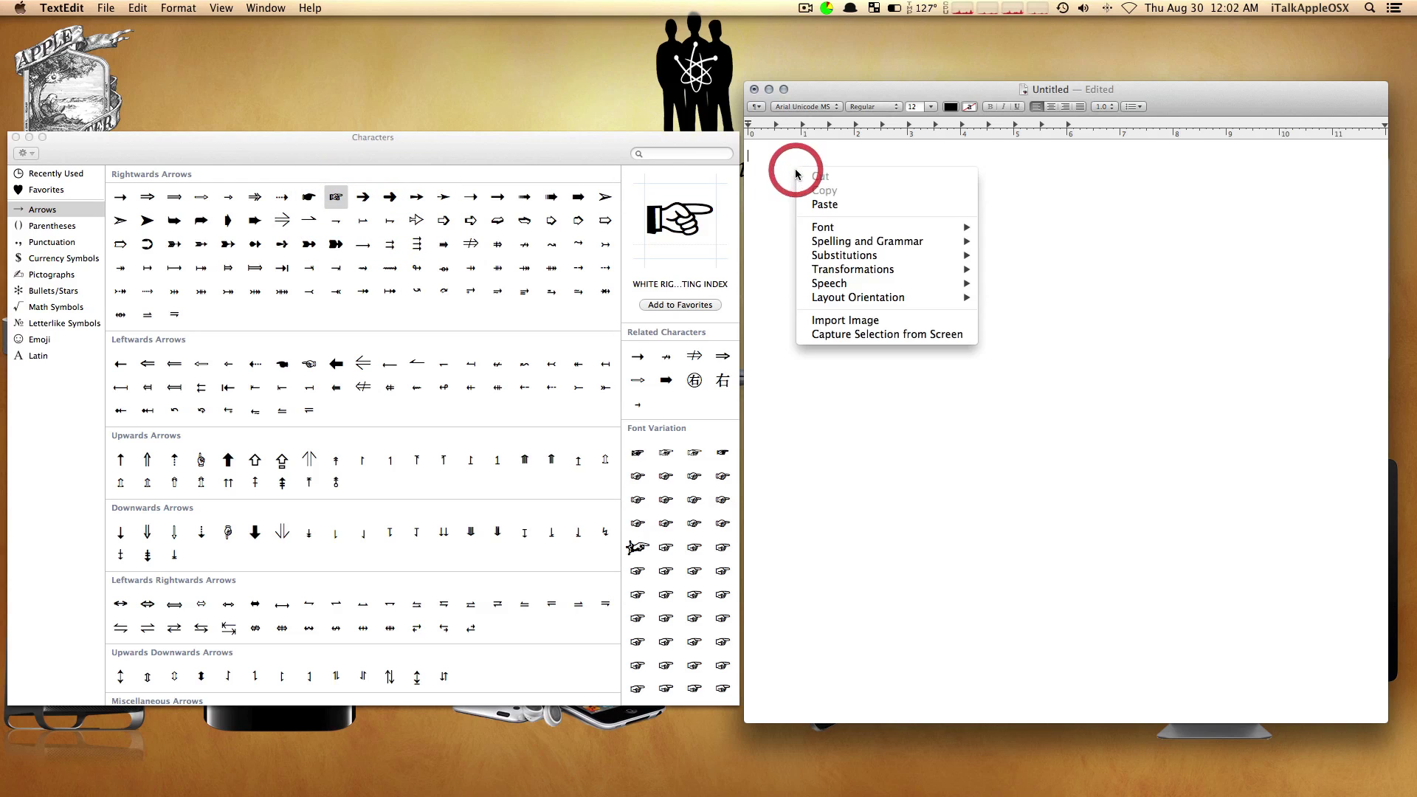
{"action": "left_click", "coordinate": [827, 203]}
{"action": "left_click_drag", "start_coordinate": [749, 186], "coordinate": [748, 167]}
{"action": "key", "text": "BackSpace"}
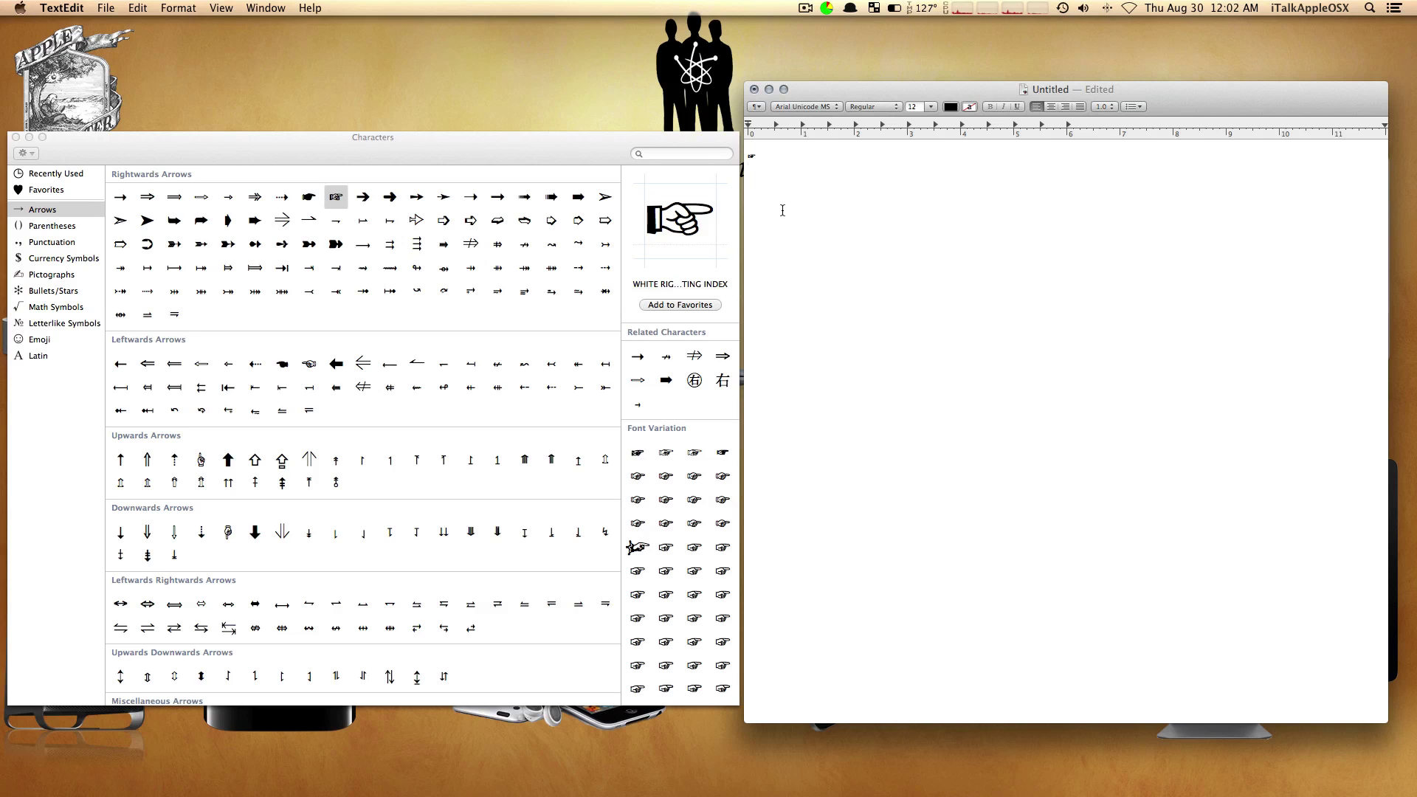
Switch the Characters viewer to Emoji, preview two cat faces, and open the Sleeping Face's options.
{"action": "scroll", "coordinate": [568, 310], "scroll_direction": "down", "scroll_amount": 5}
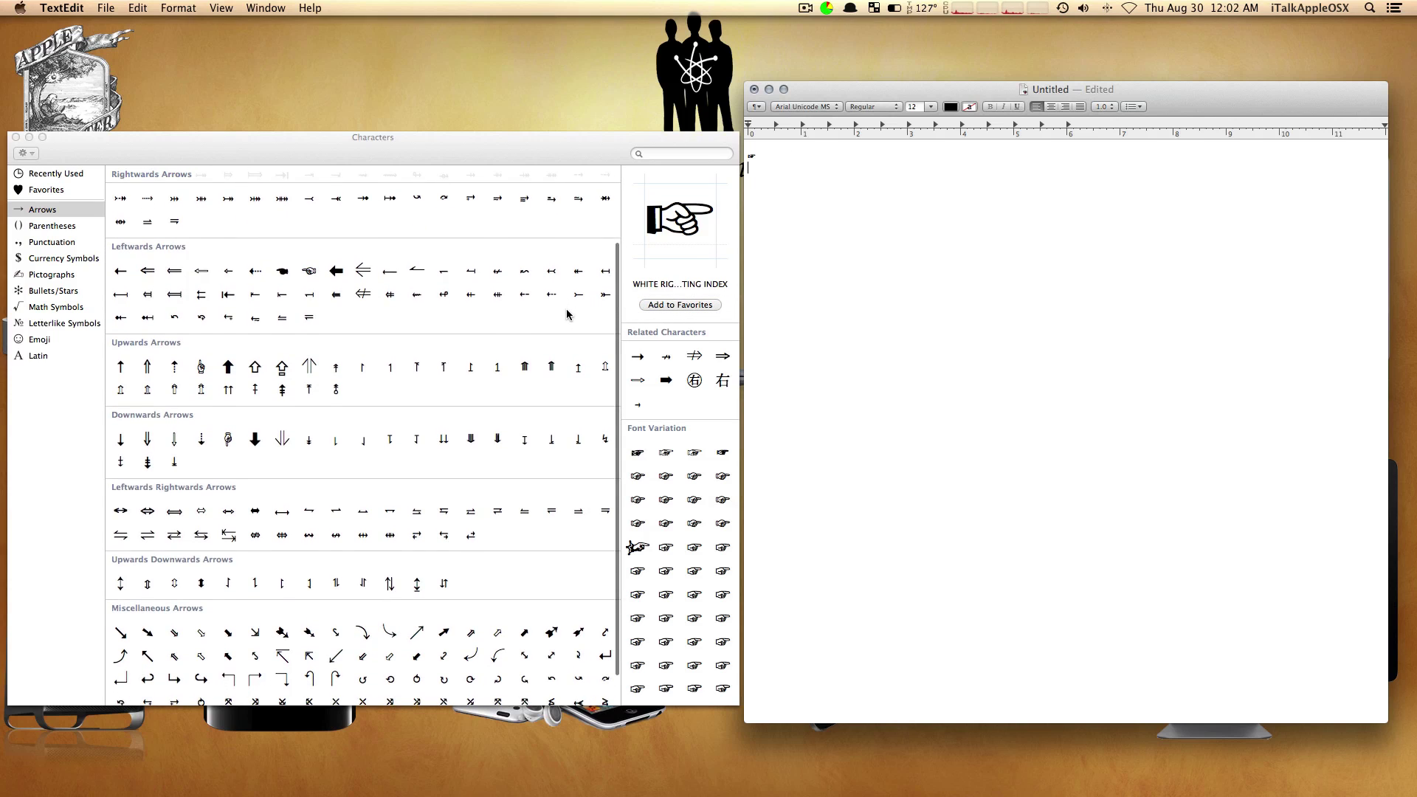
{"action": "scroll", "coordinate": [568, 314], "scroll_direction": "down", "scroll_amount": 2}
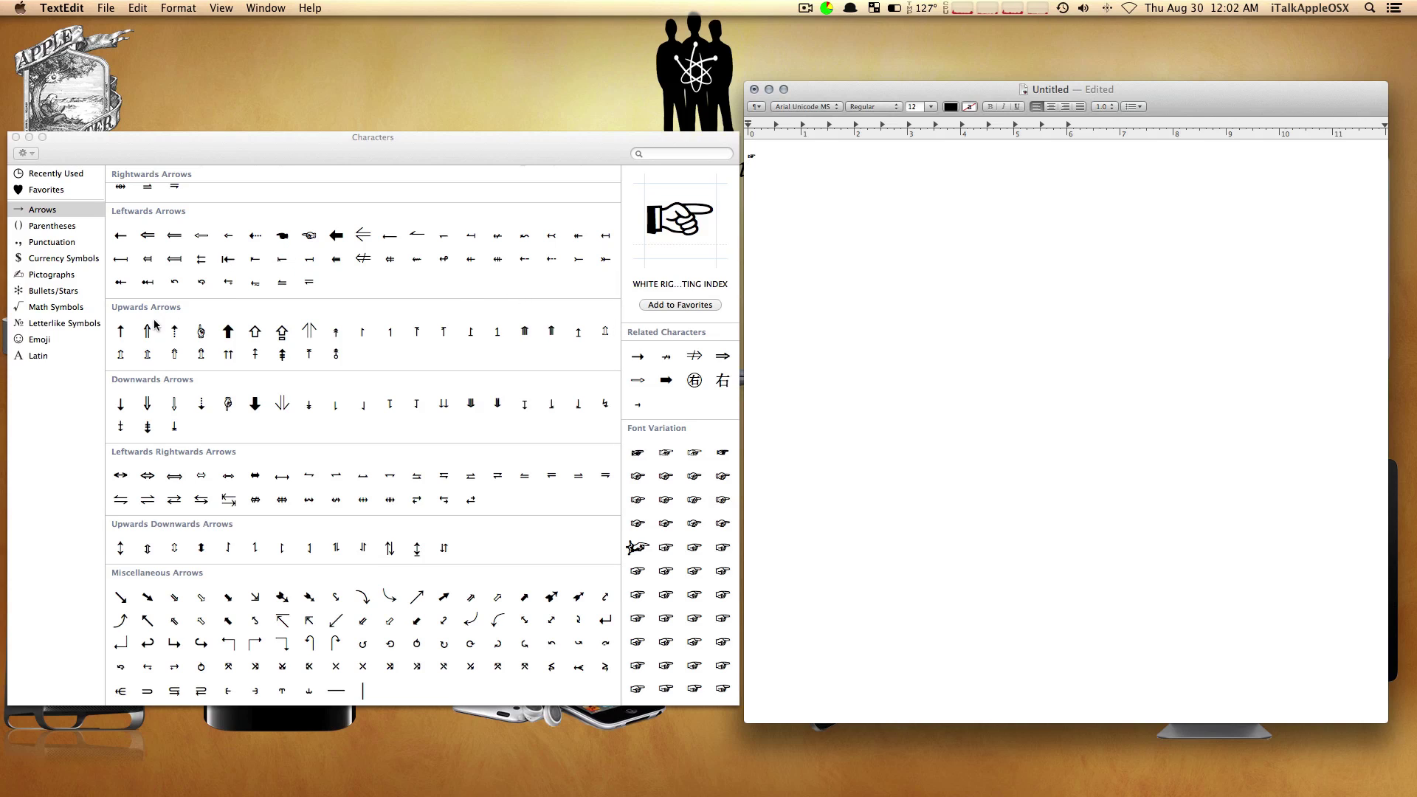
{"action": "left_click", "coordinate": [47, 341]}
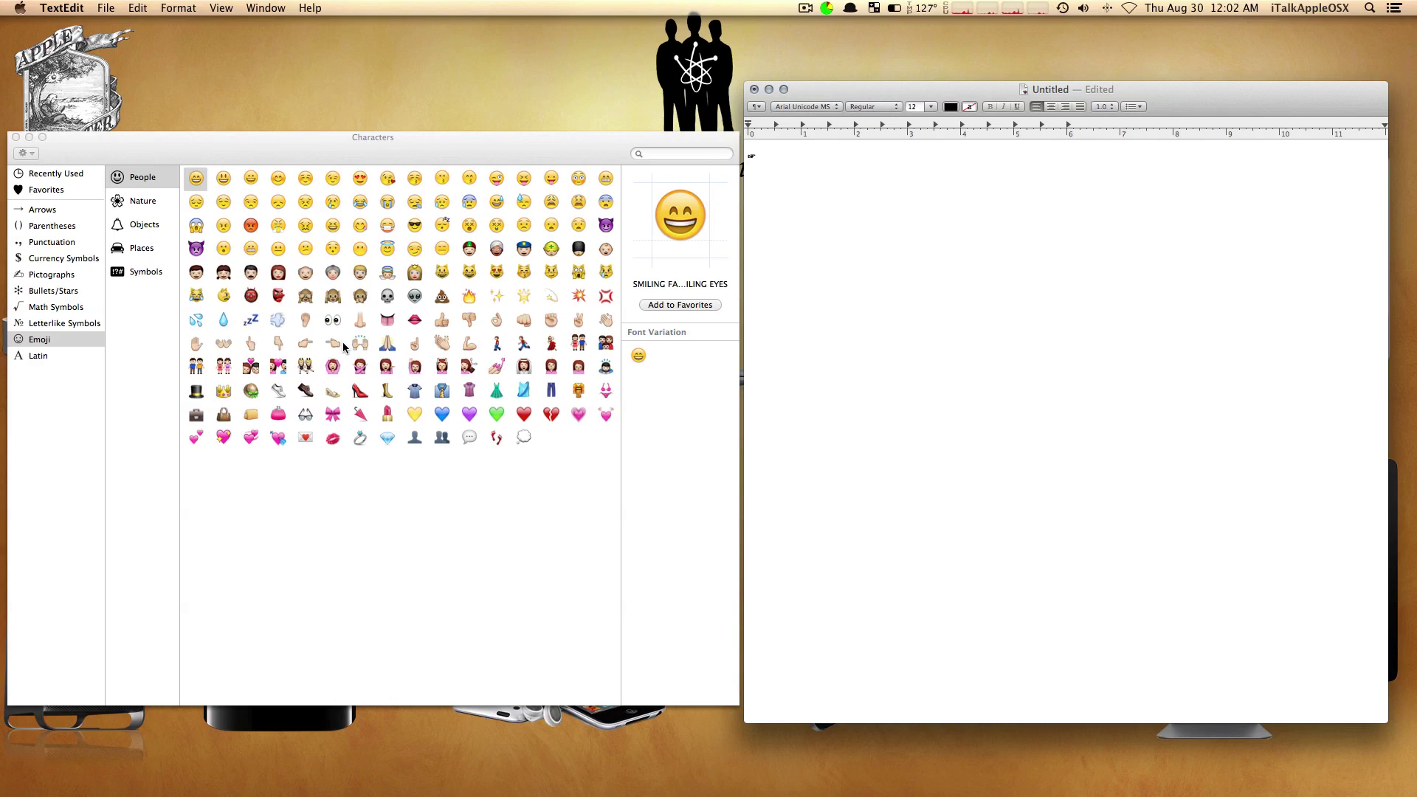
{"action": "left_click", "coordinate": [225, 295]}
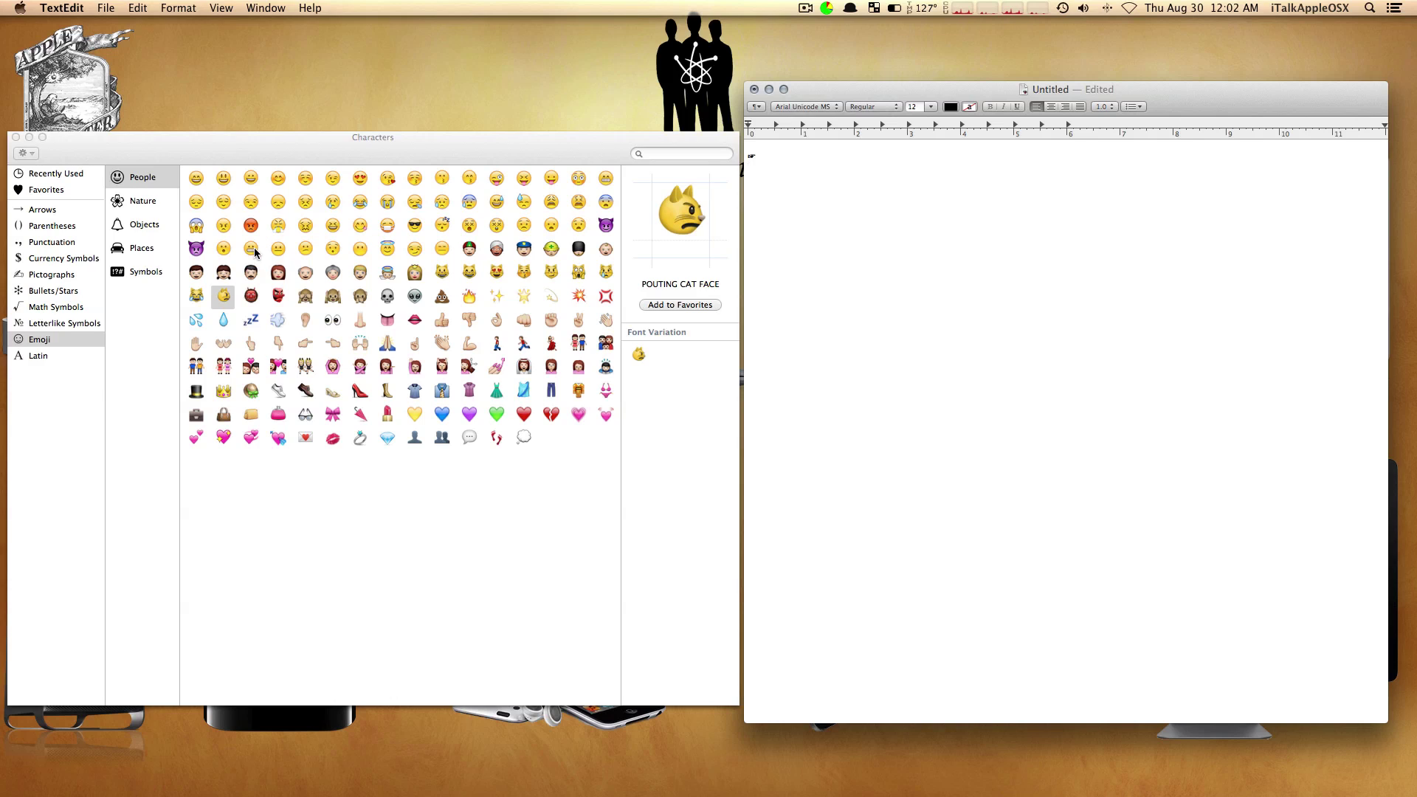
{"action": "left_click", "coordinate": [199, 305]}
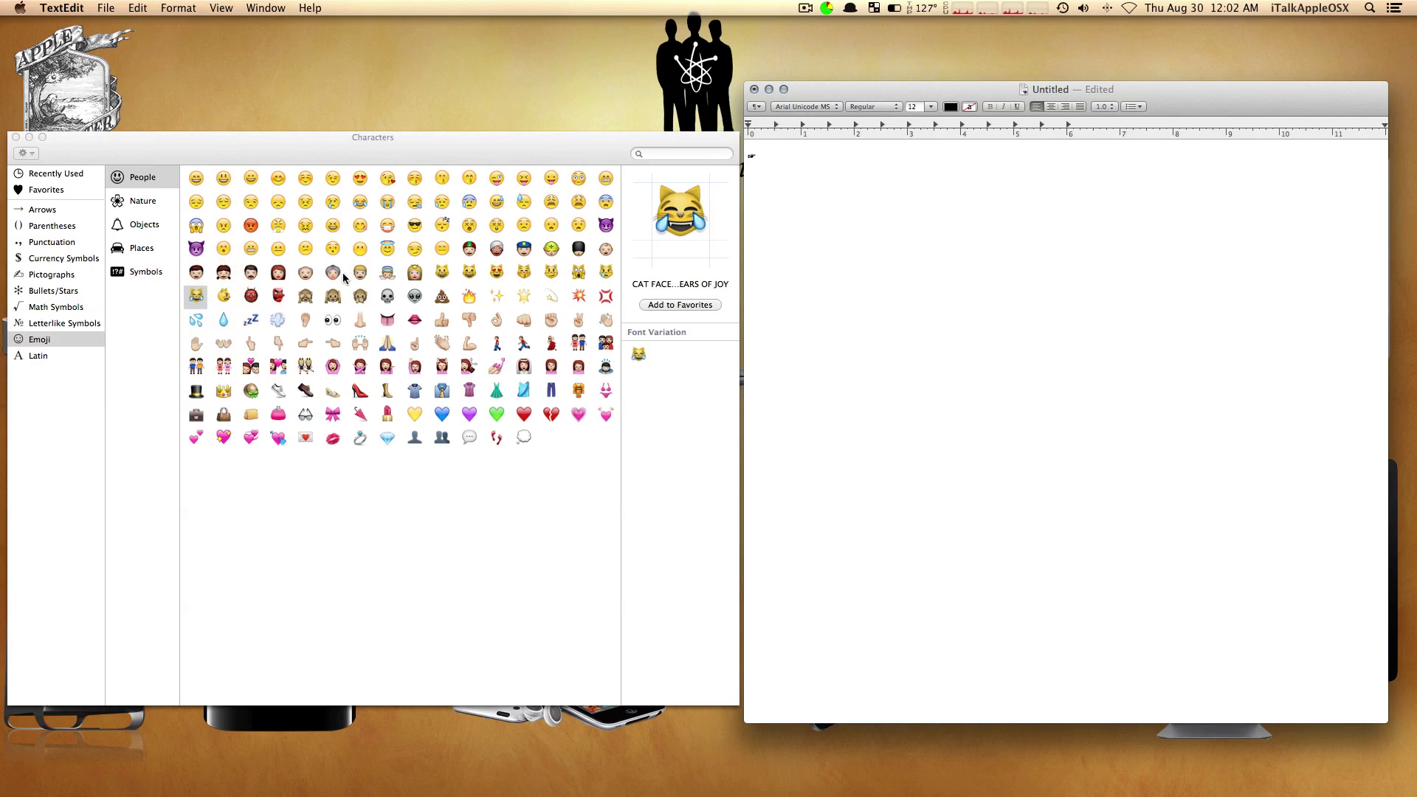
{"action": "left_click", "coordinate": [440, 227]}
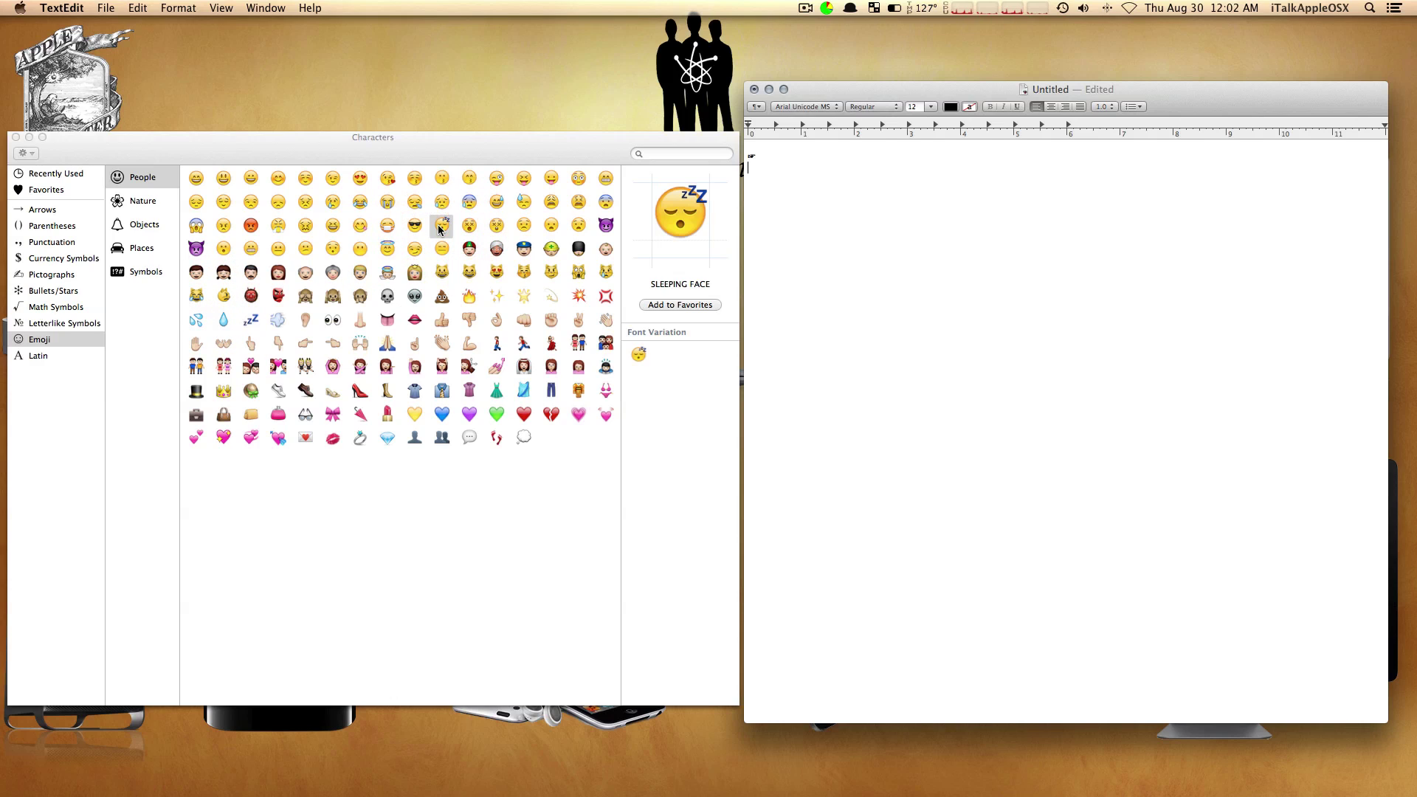
{"action": "right_click", "coordinate": [440, 229]}
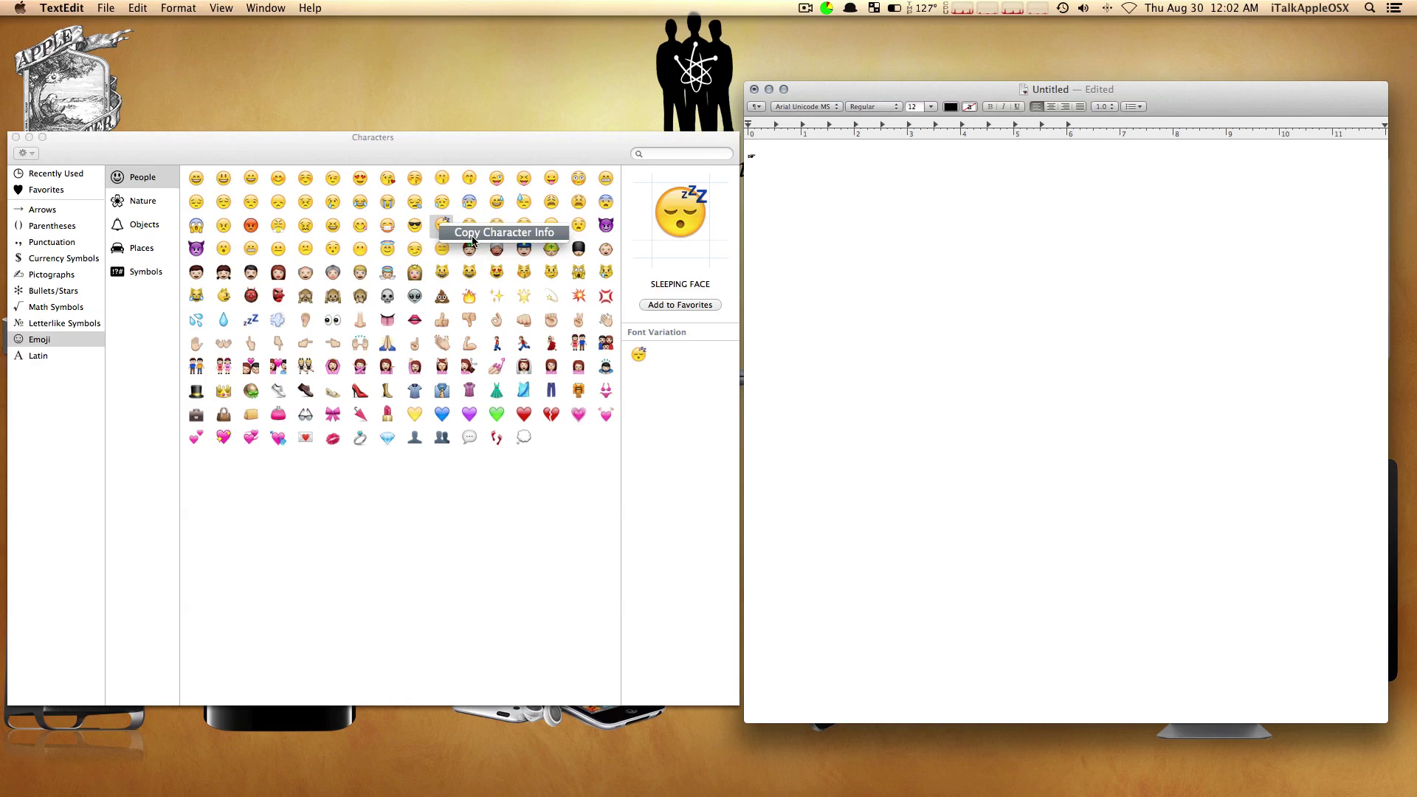
Favorite the Sleeping Face and the winking tongue-out face emoji, then display the Favorites list.
{"action": "left_click", "coordinate": [419, 230]}
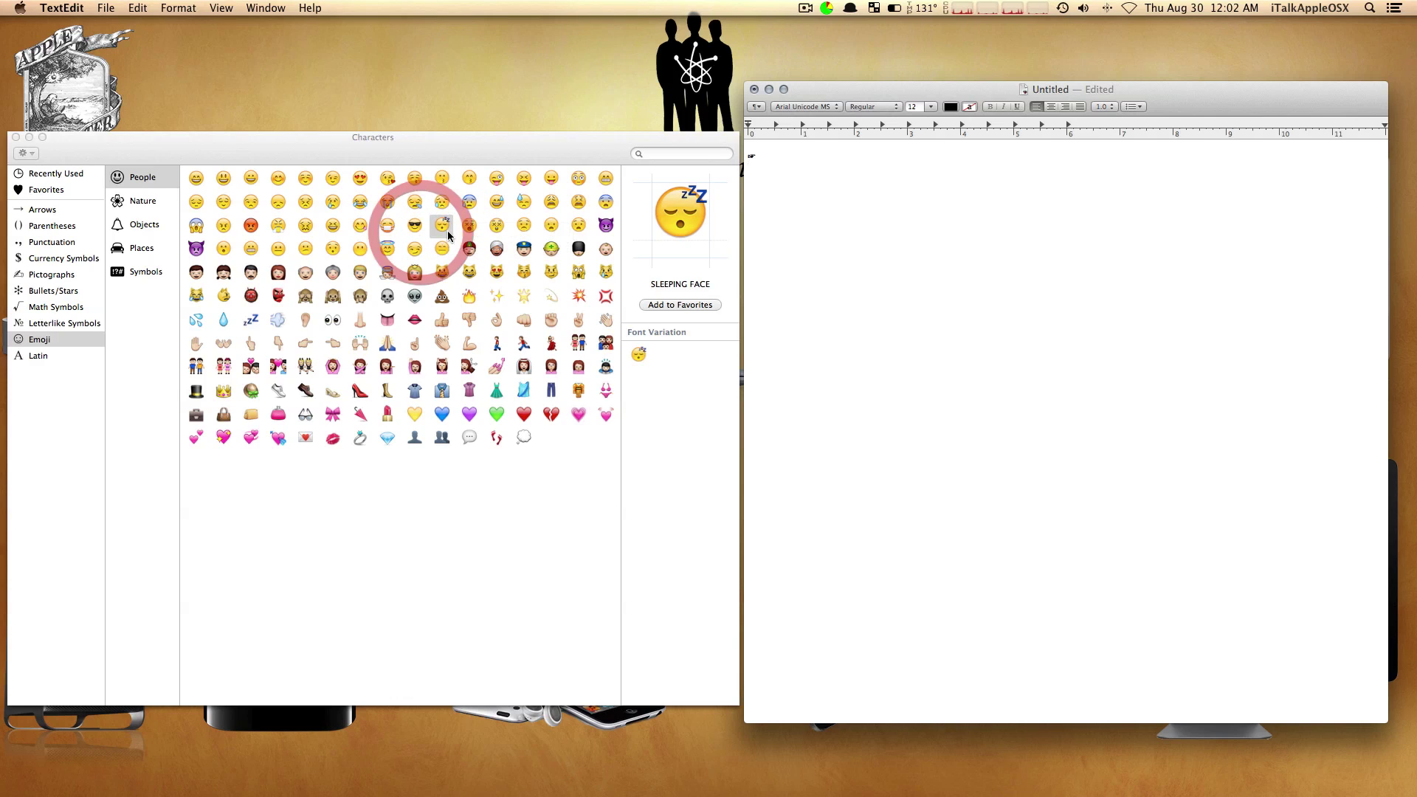
{"action": "left_click", "coordinate": [443, 231]}
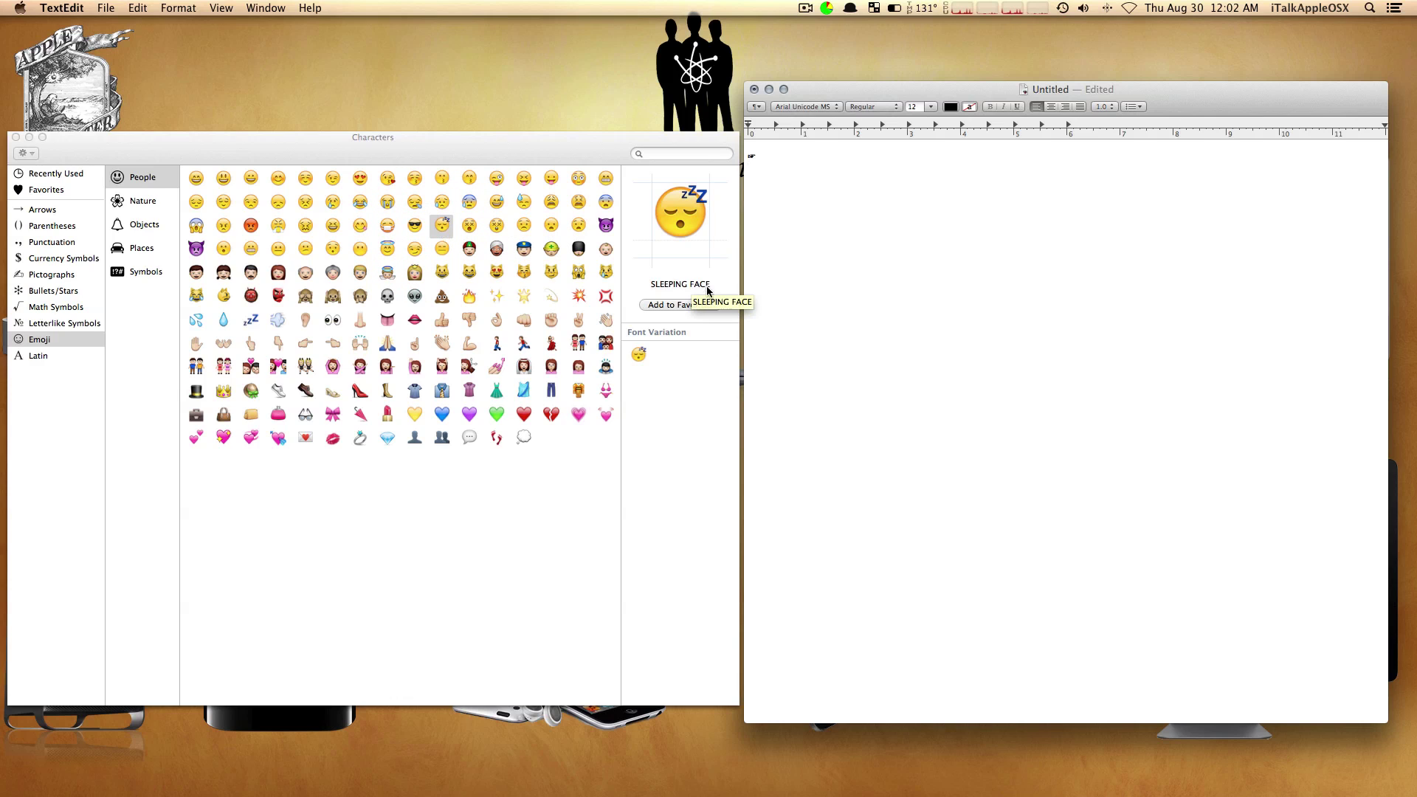
{"action": "left_click", "coordinate": [672, 305]}
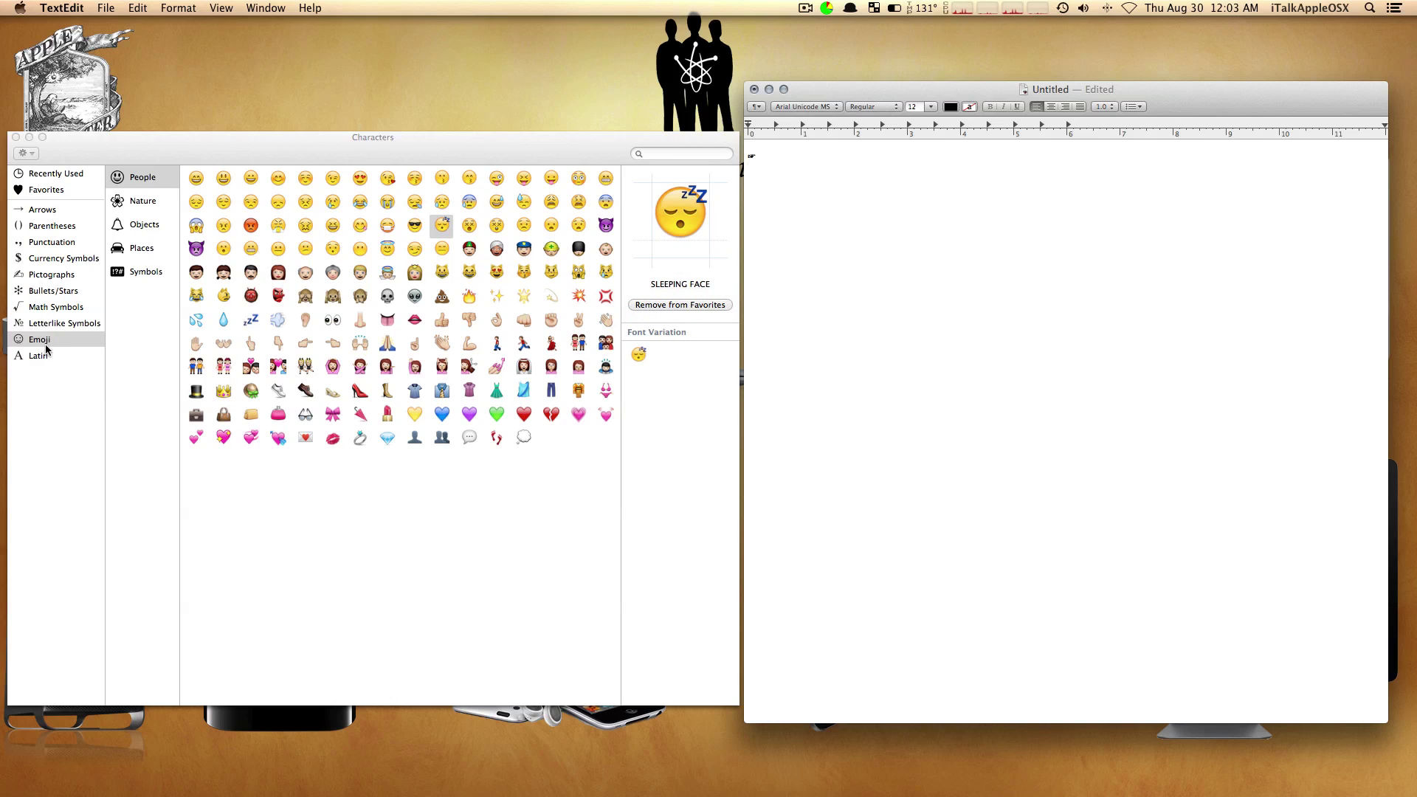
{"action": "left_click", "coordinate": [496, 179]}
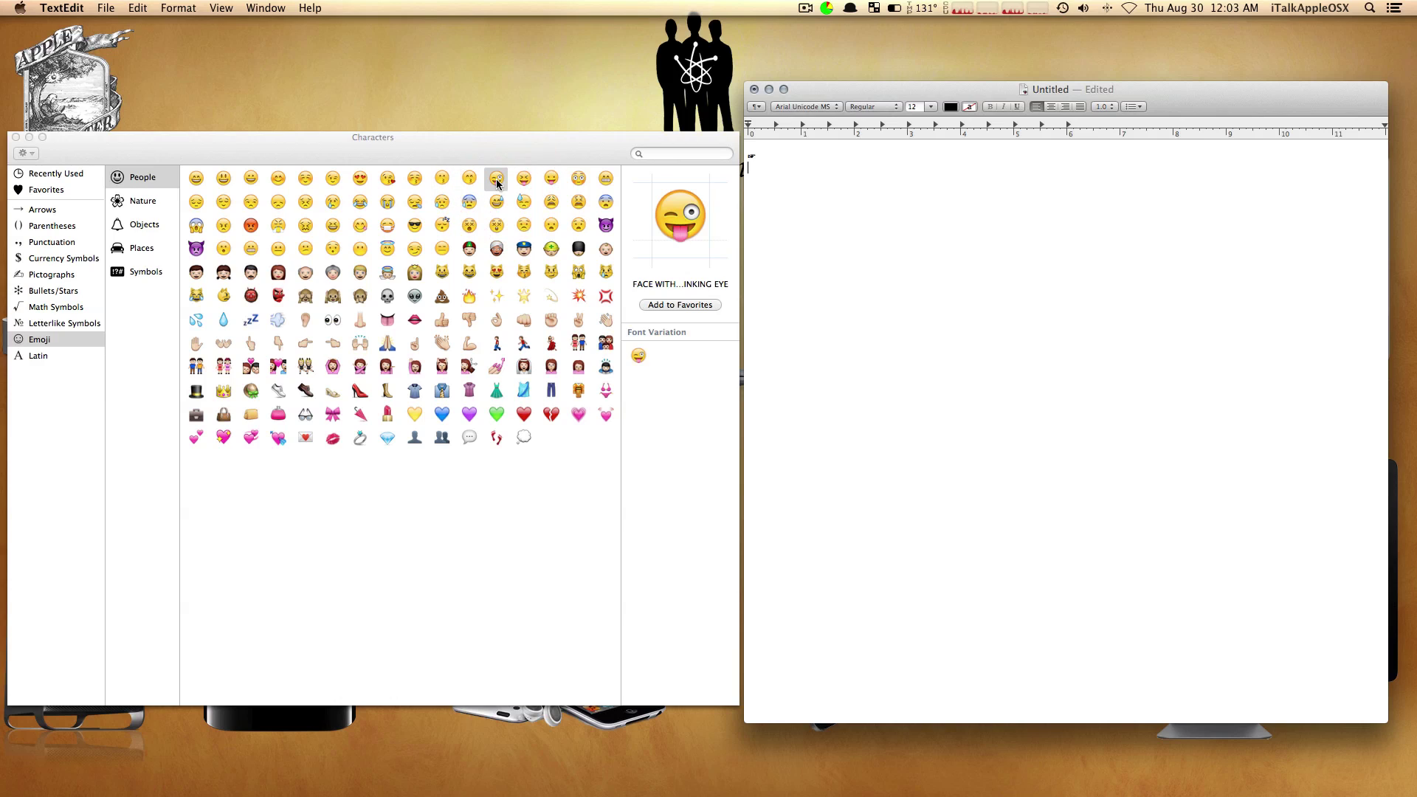
{"action": "left_click", "coordinate": [696, 307]}
{"action": "left_click", "coordinate": [59, 192]}
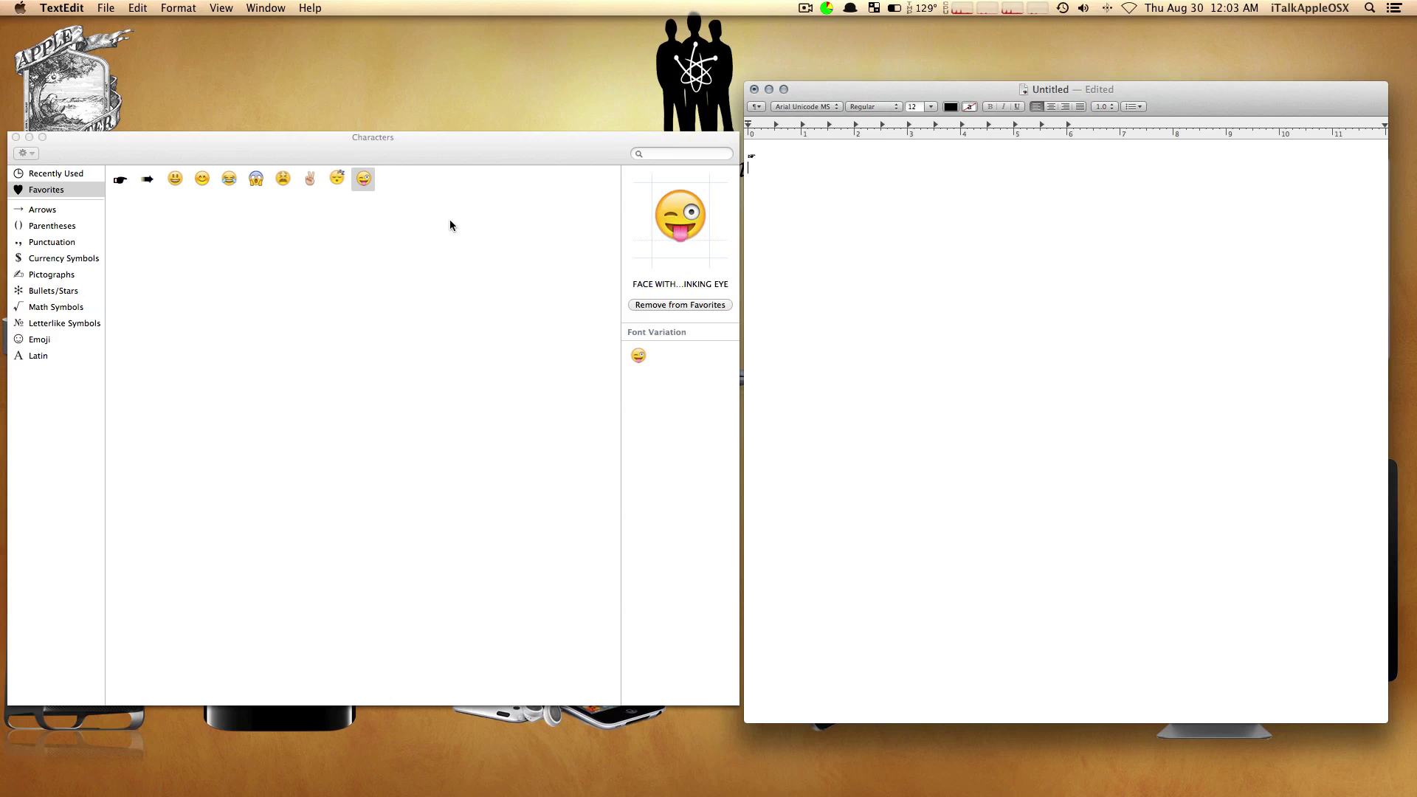
Close the Characters viewer, move the document window toward the centre, and reopen the viewer.
{"action": "left_click", "coordinate": [15, 137]}
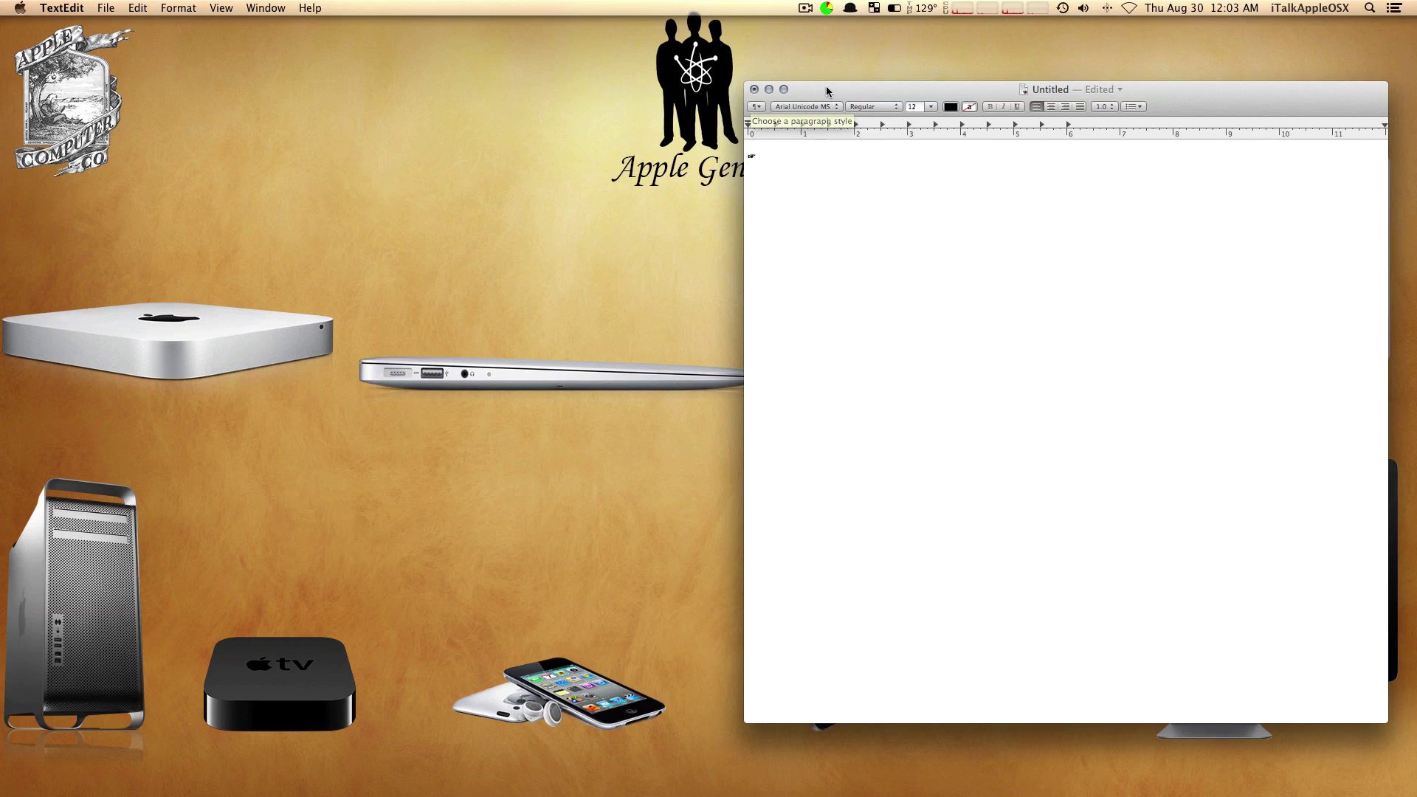
{"action": "left_click_drag", "start_coordinate": [831, 89], "coordinate": [361, 101]}
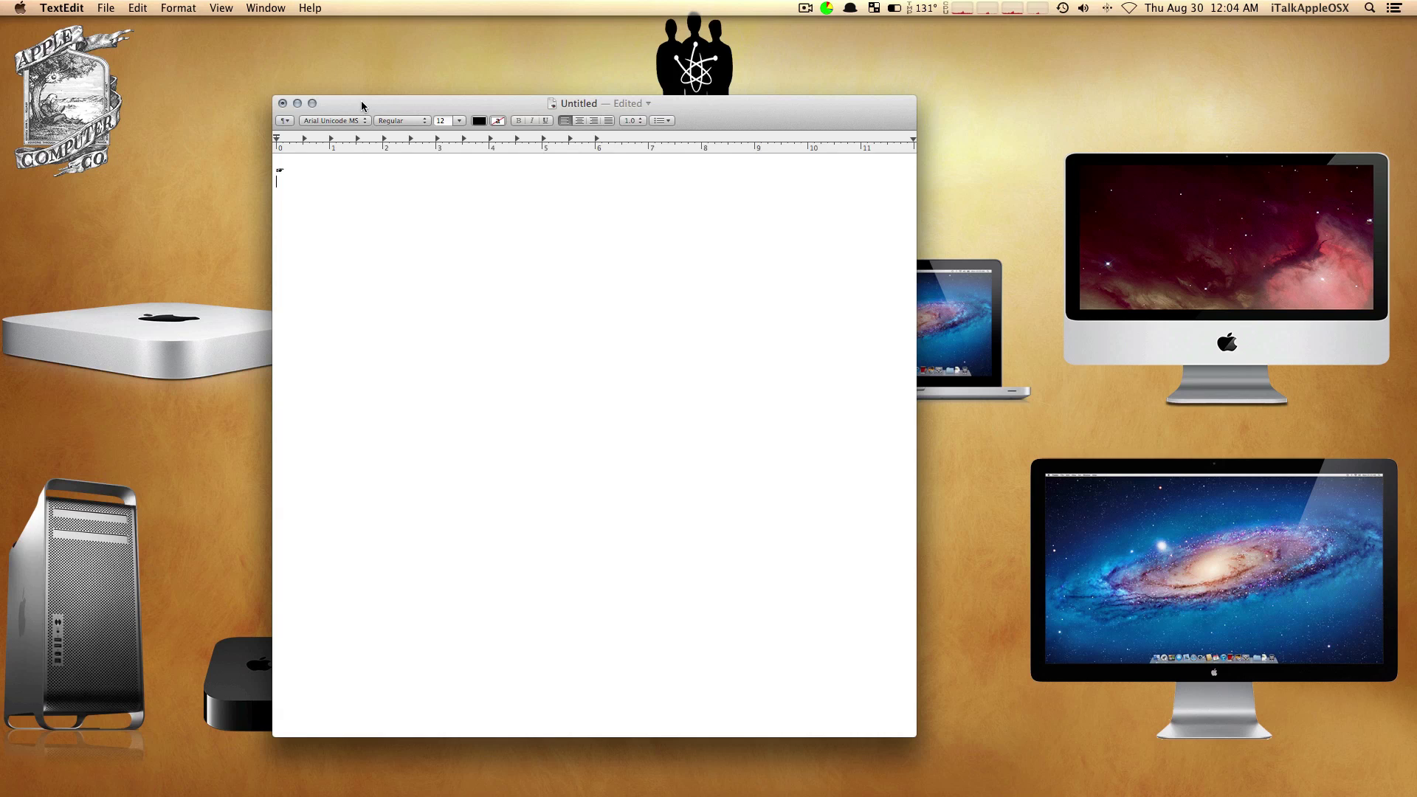
{"action": "key", "text": "super+alt+t"}
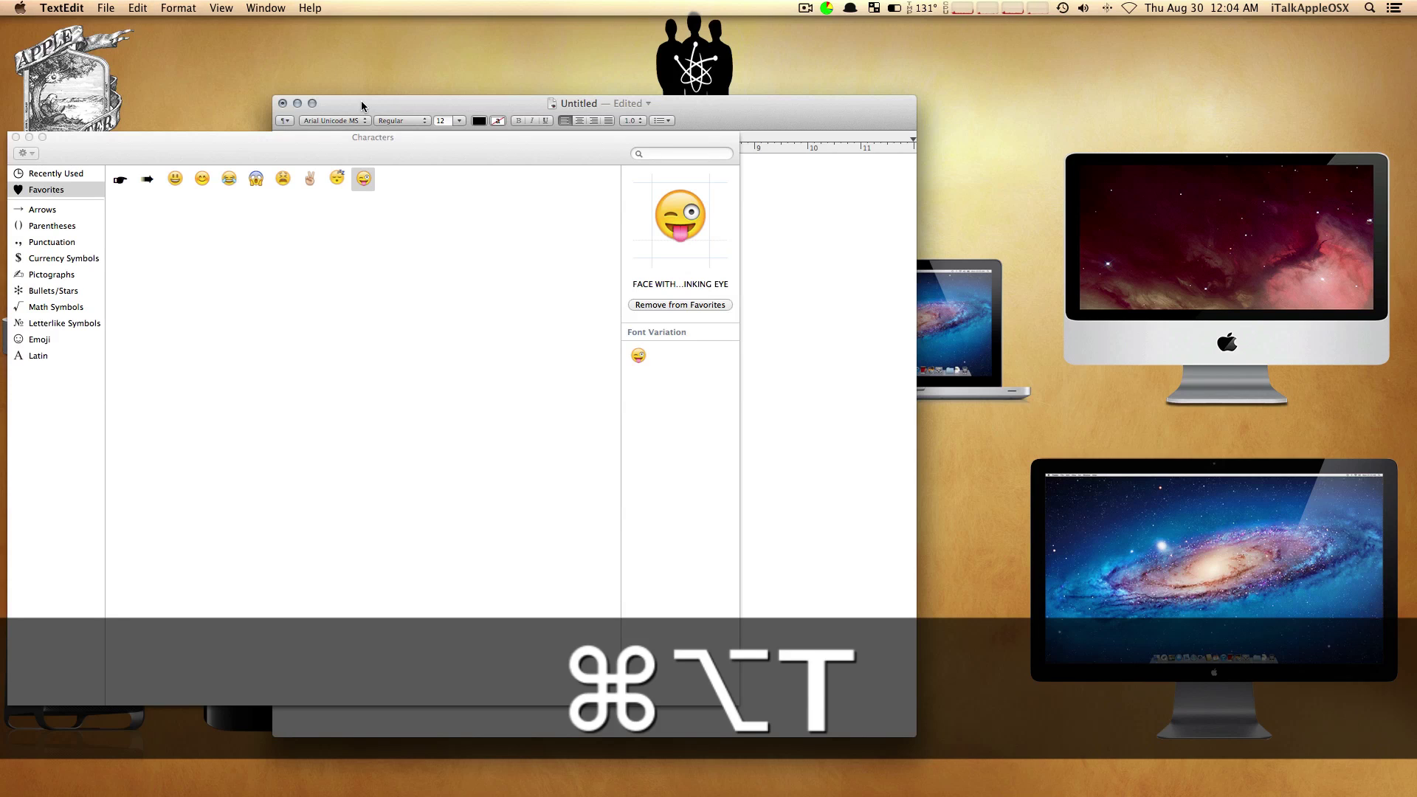
Paste Face Screaming in Fear below the pointing hand and delete its name and Unicode lines.
{"action": "left_click", "coordinate": [255, 178]}
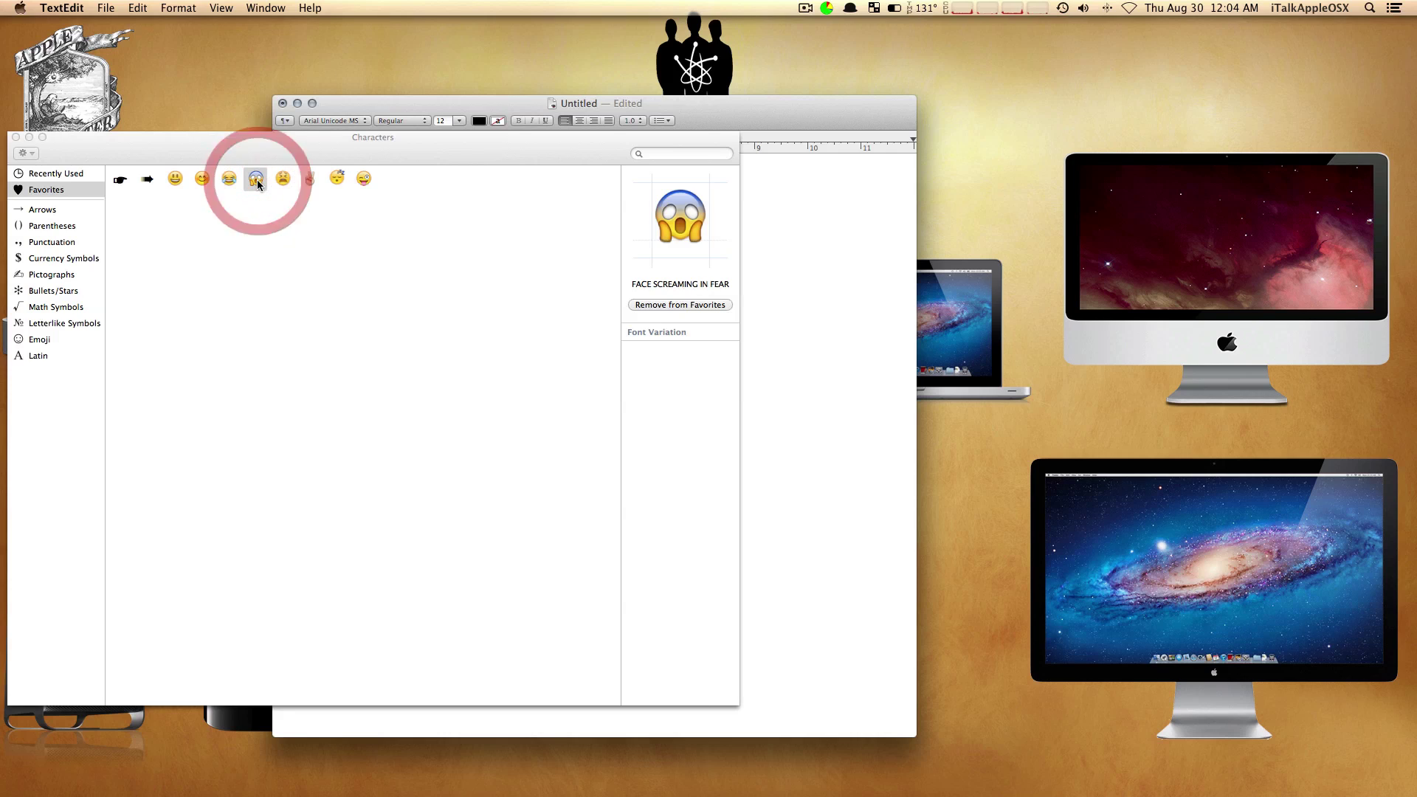
{"action": "right_click", "coordinate": [257, 180]}
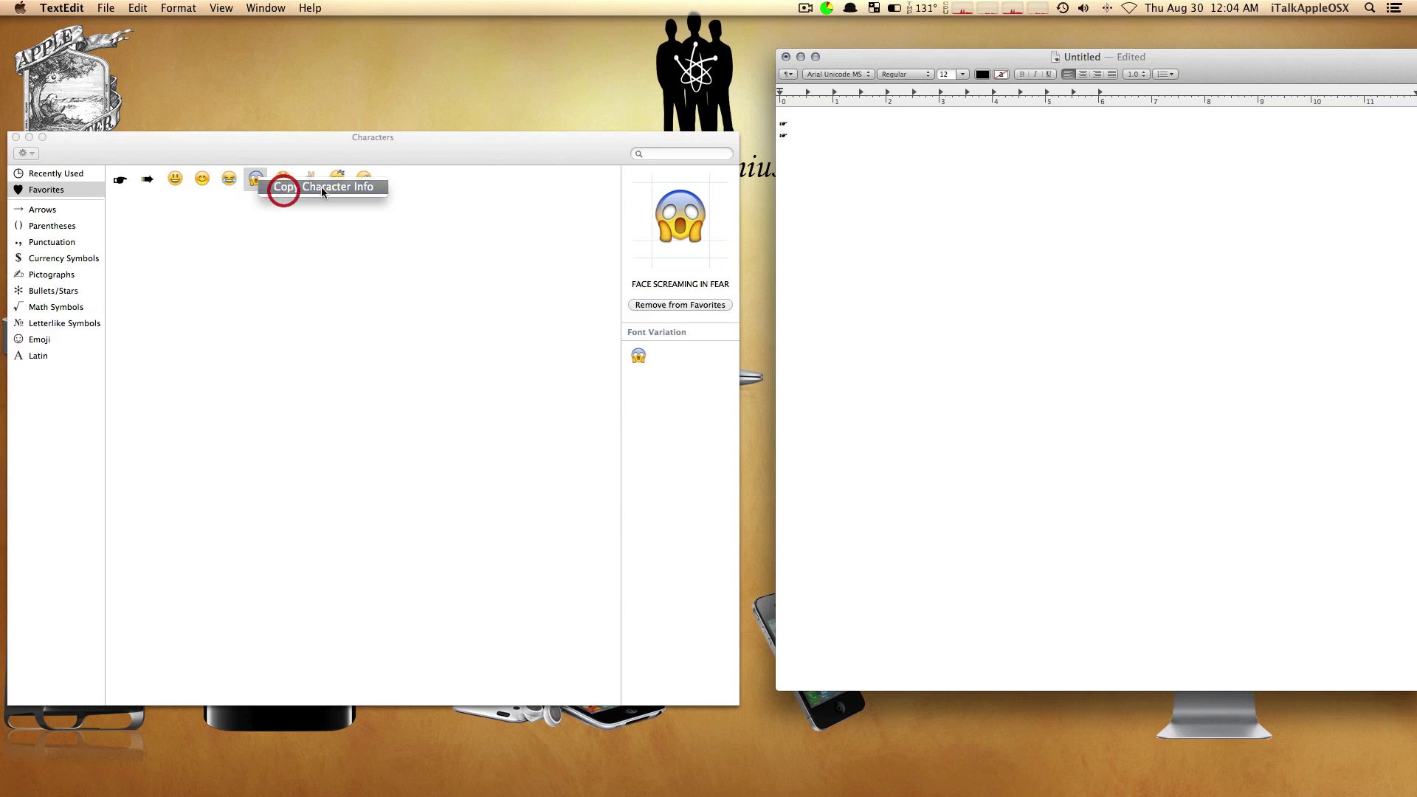
{"action": "left_click", "coordinate": [323, 187]}
{"action": "left_click", "coordinate": [965, 196]}
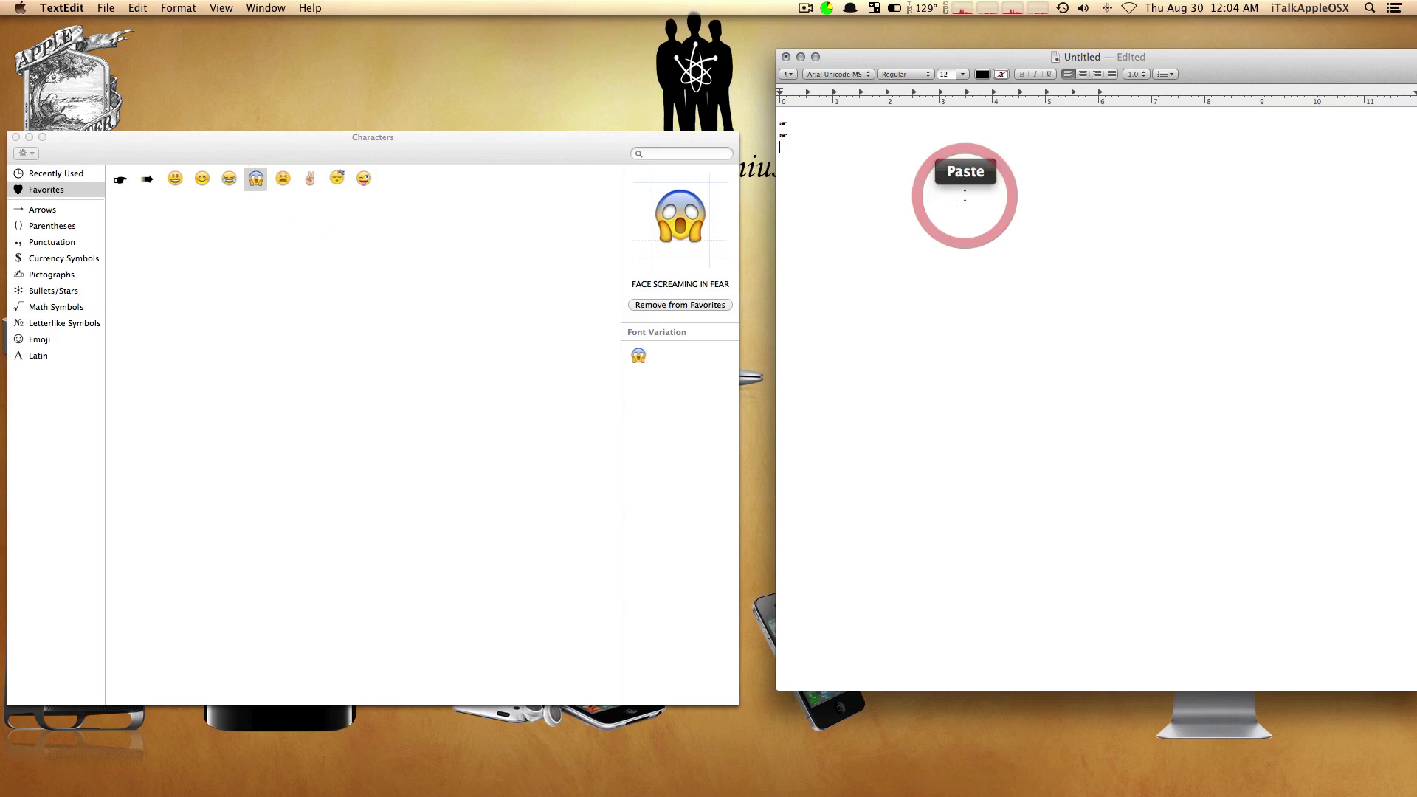
{"action": "key", "text": "super+v"}
{"action": "left_click_drag", "start_coordinate": [1028, 174], "coordinate": [800, 143]}
{"action": "key", "text": "BackSpace"}
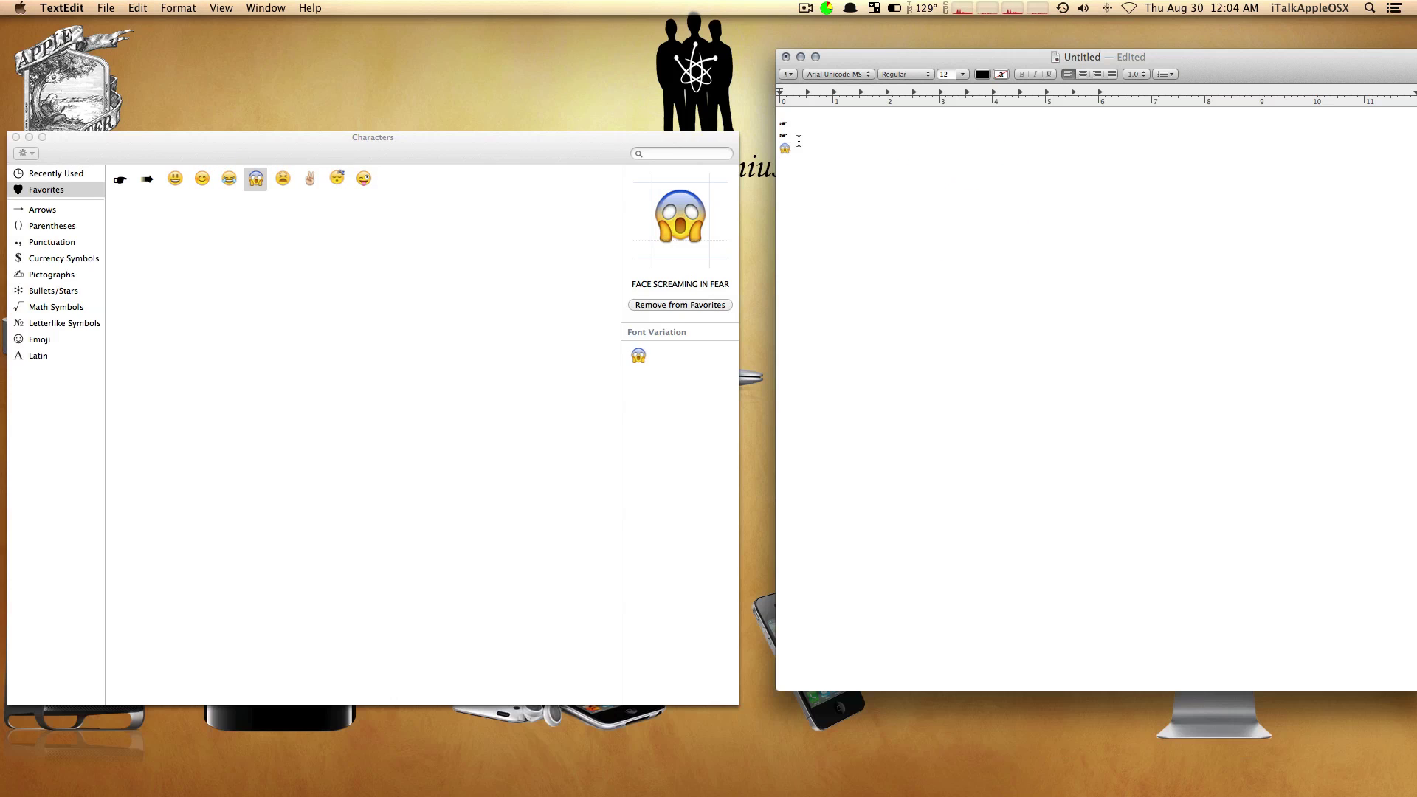